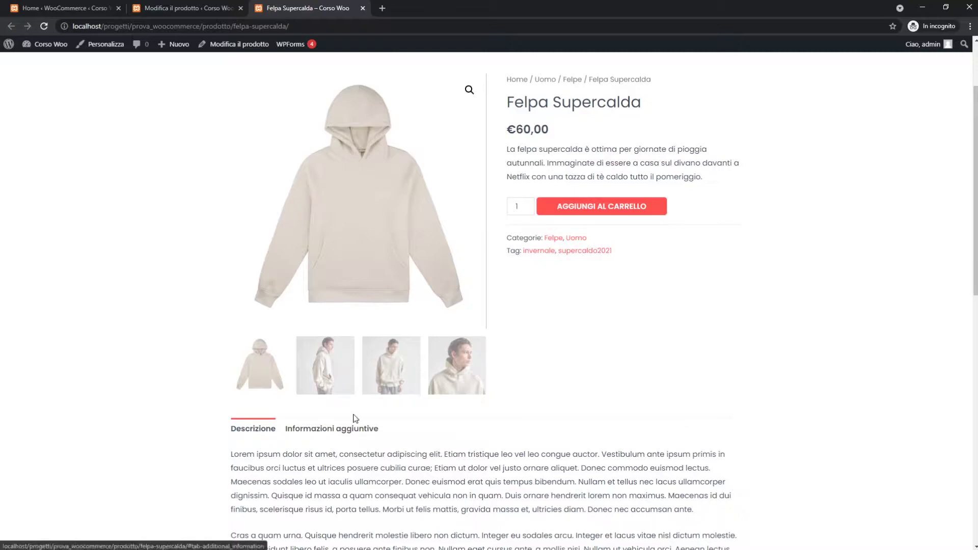
Zoom the product page to 125% and show Informazioni aggiuntive, listing weight 0.8 kg.
key("ctrl+plus")
key("ctrl+plus")
scroll(340, 392, "down", 4)
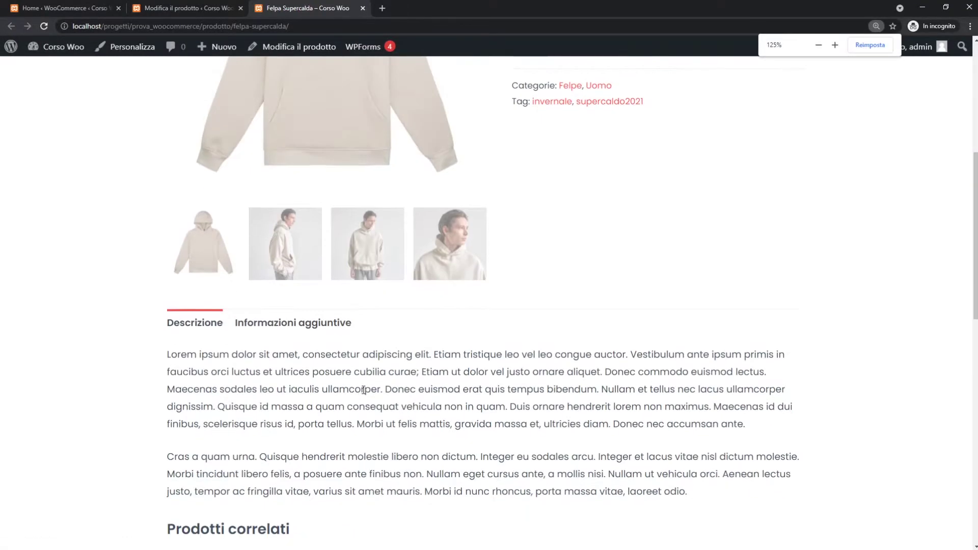
scroll(399, 382, "up", 2)
middle_click(401, 417)
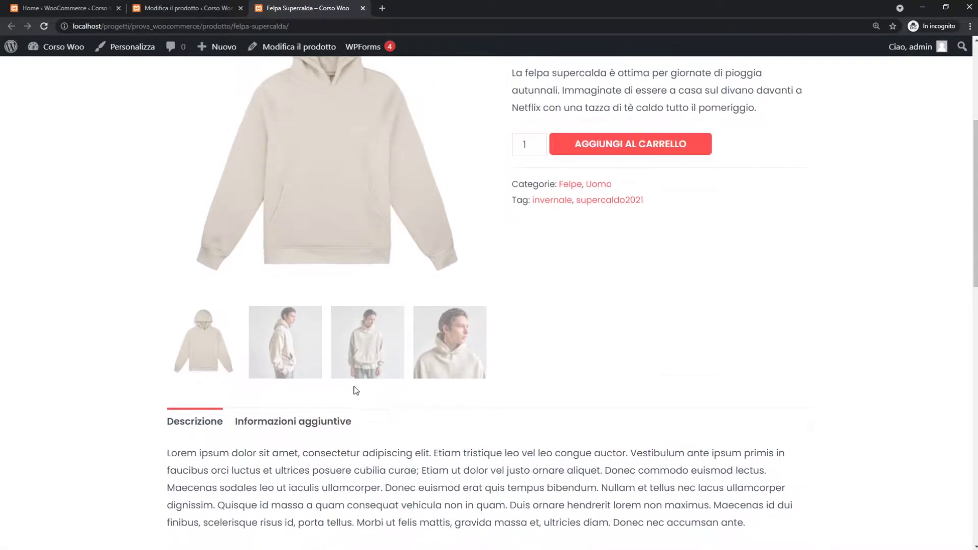
scroll(421, 389, "down", 2)
left_click(294, 326)
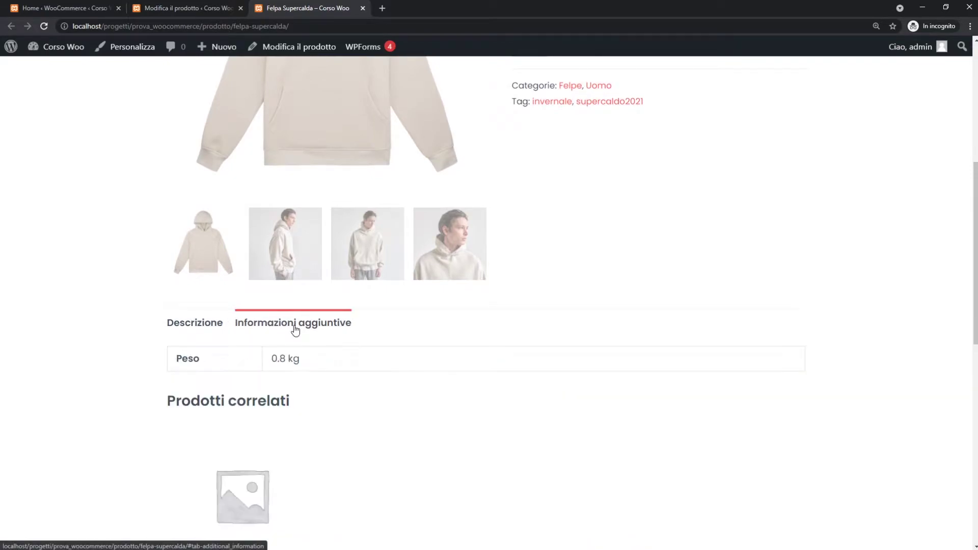
In the editor at 100% zoom, tick Attiva le recensioni under Avanzate, update the product, and return to the storefront.
left_click(175, 10)
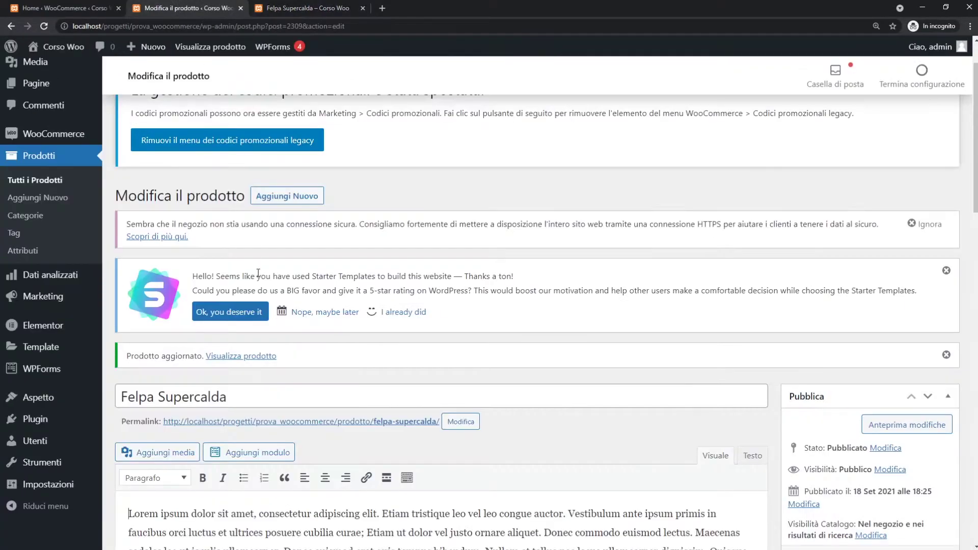
scroll(363, 270, "down", 5)
key("ctrl+minus")
key("ctrl+minus")
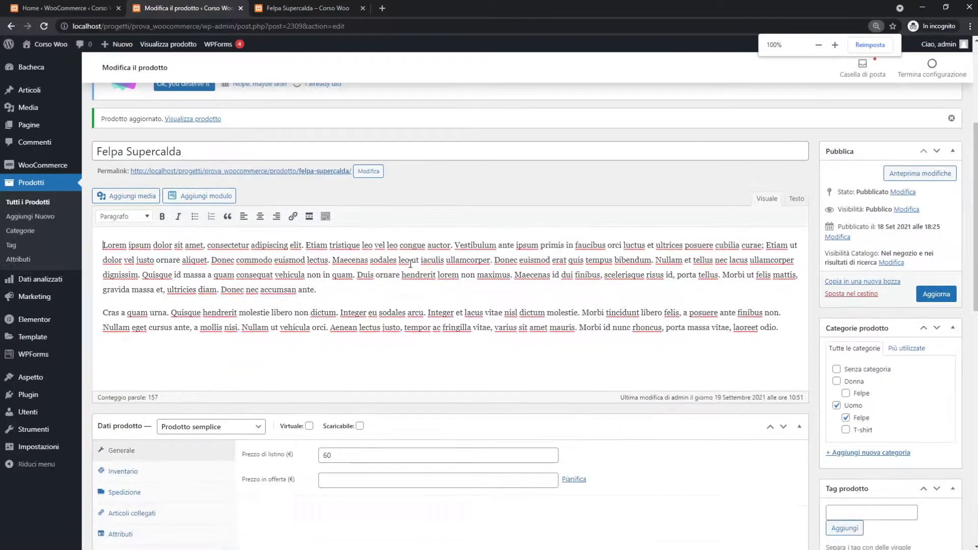
scroll(552, 364, "down", 3)
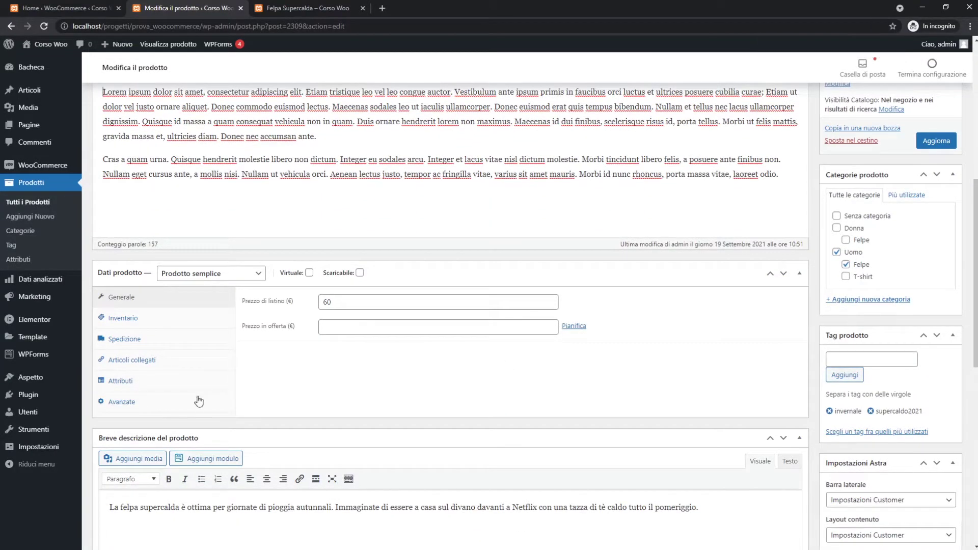
left_click(225, 400)
left_click(322, 373)
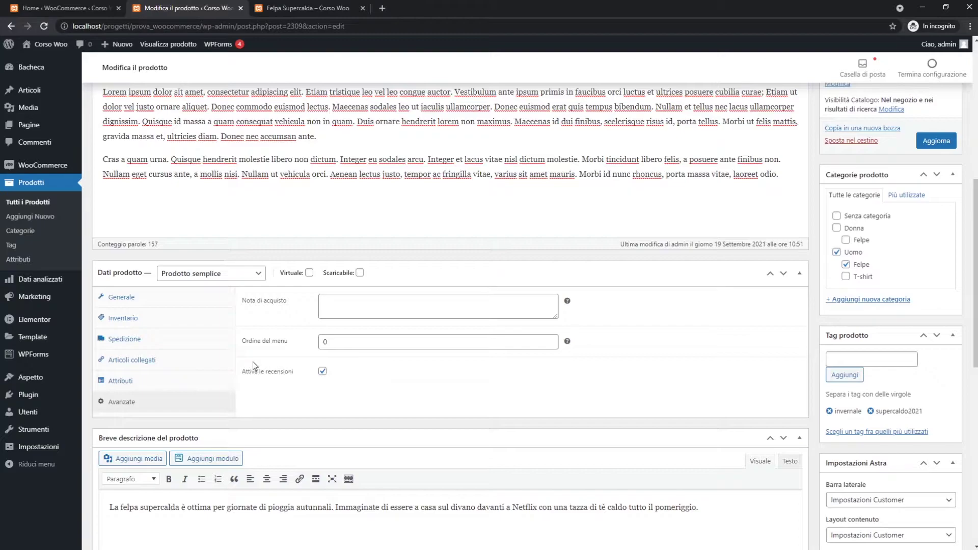
left_click(937, 142)
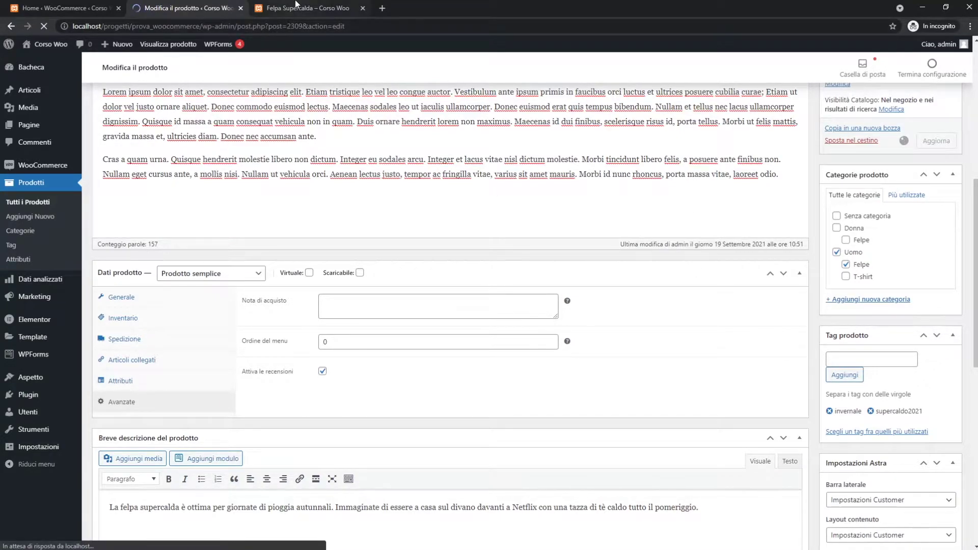
left_click(301, 8)
left_click(302, 24)
Reload the product page and post a five-star review 'Bellissima la felpa supercalda' under Recensioni.
key("Return")
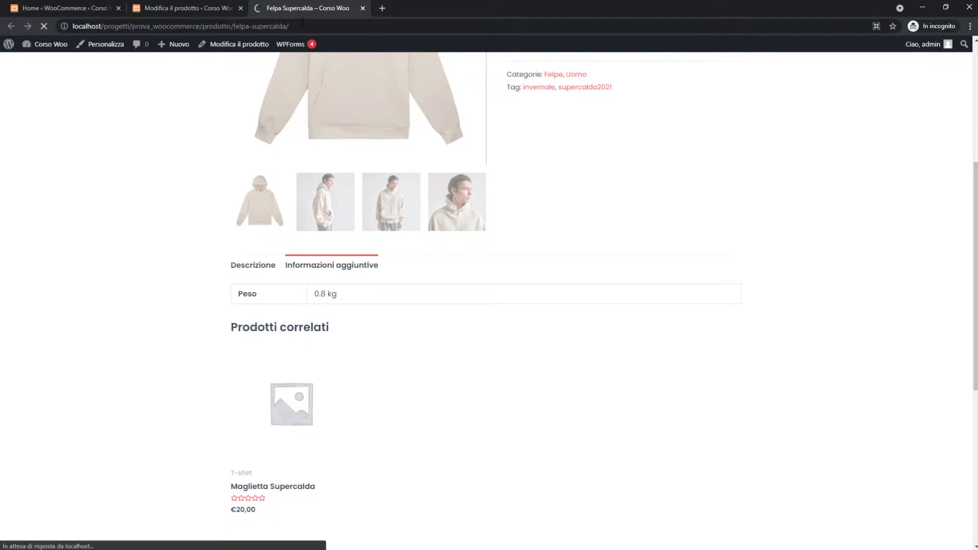
left_click(410, 270)
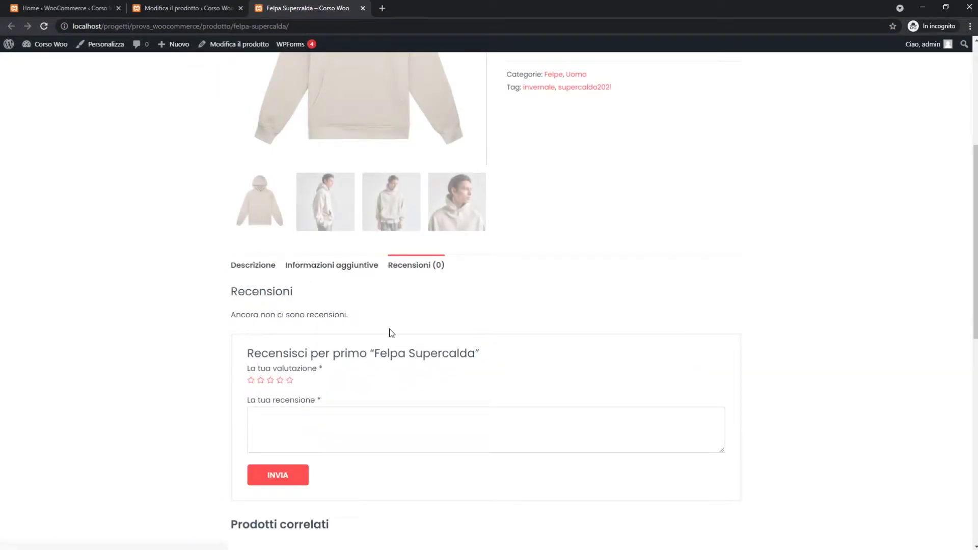
scroll(332, 306, "down", 3)
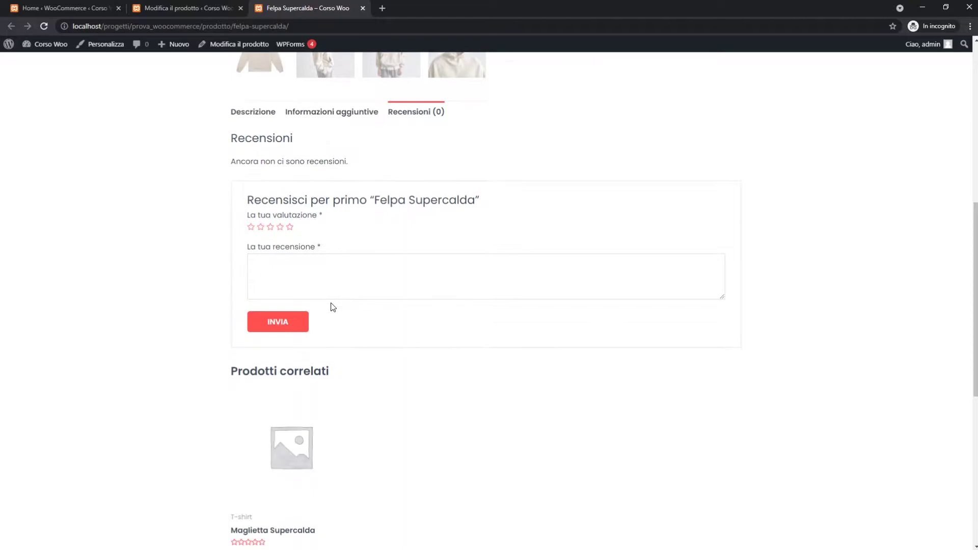
scroll(287, 236, "up", 1)
left_click(290, 278)
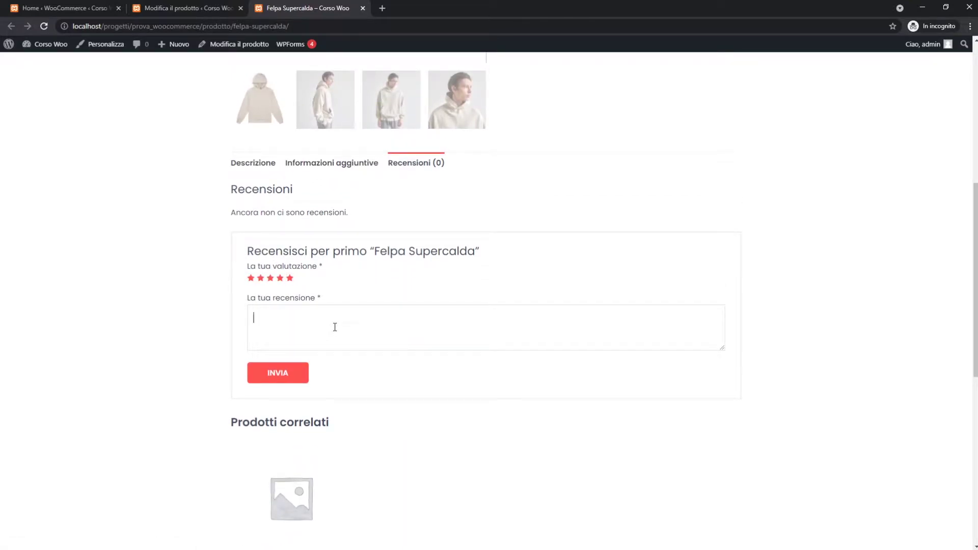
type("ma la felpa supercalda")
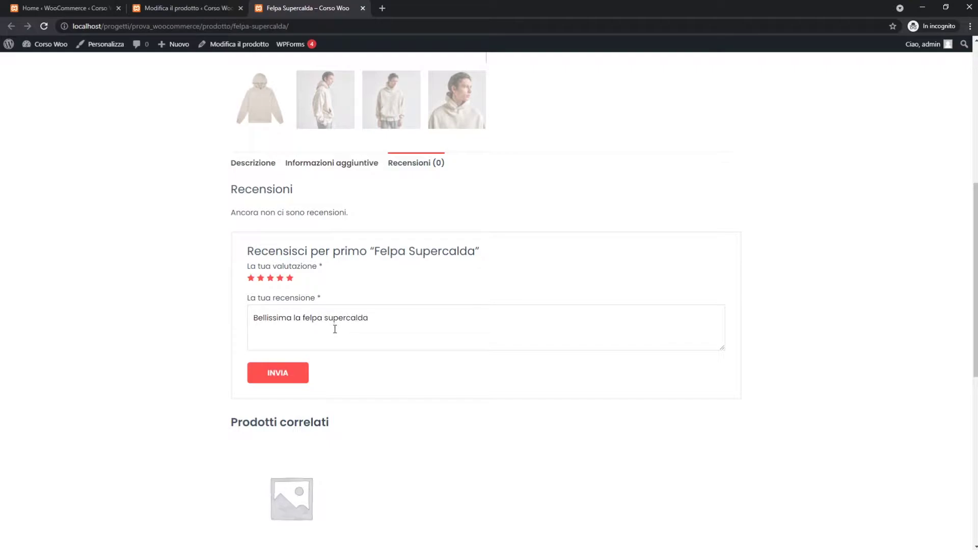
left_click(293, 377)
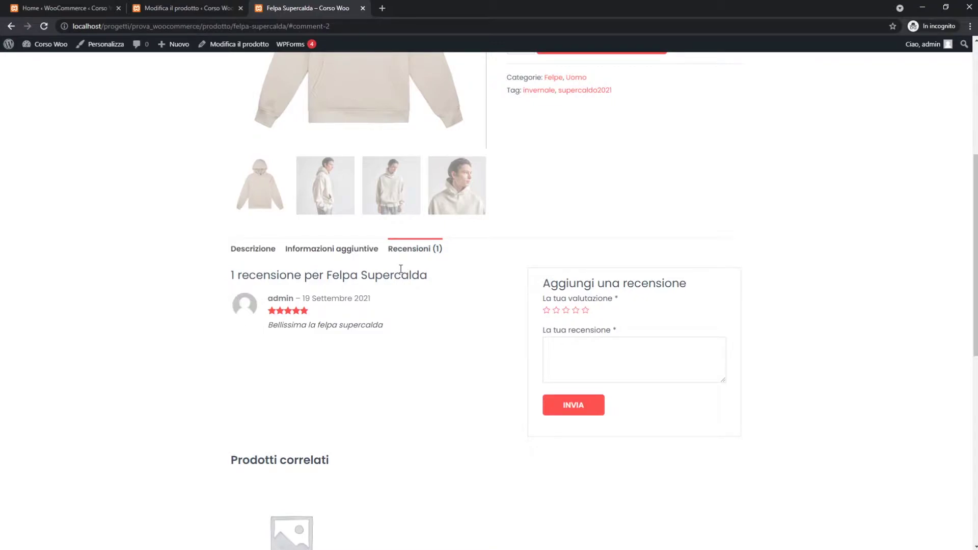
left_click(212, 5)
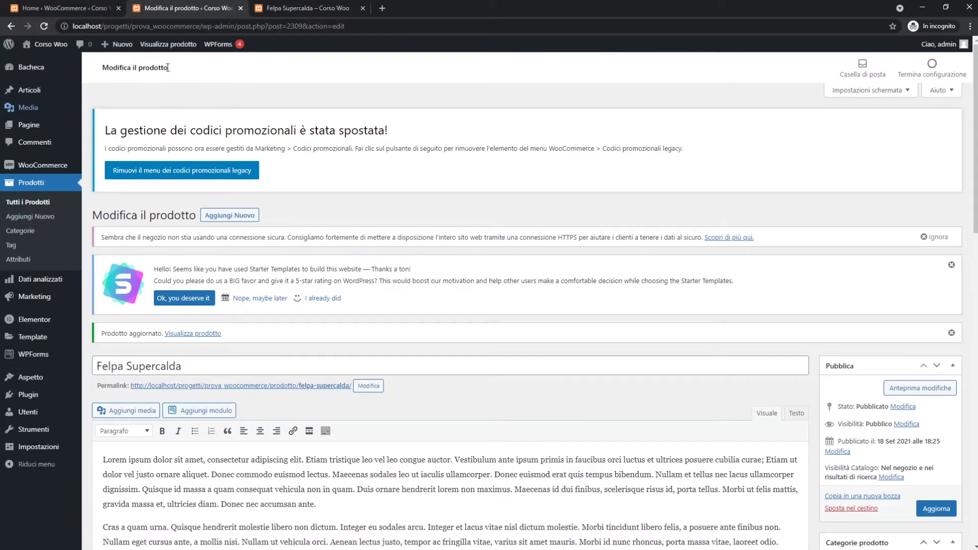
Unapprove the Felpa Supercalda review in the Commenti list.
left_click(95, 10)
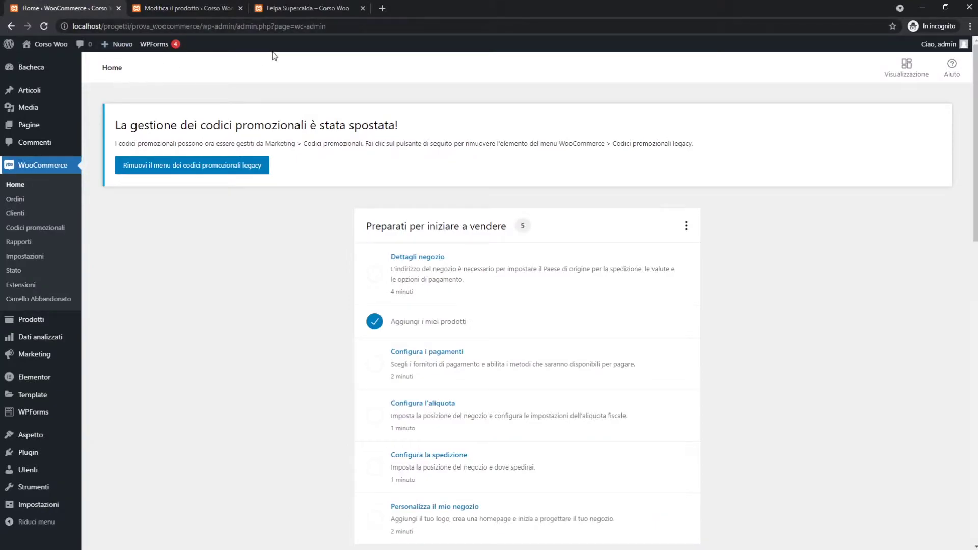
left_click(16, 142)
mouse_move(144, 224)
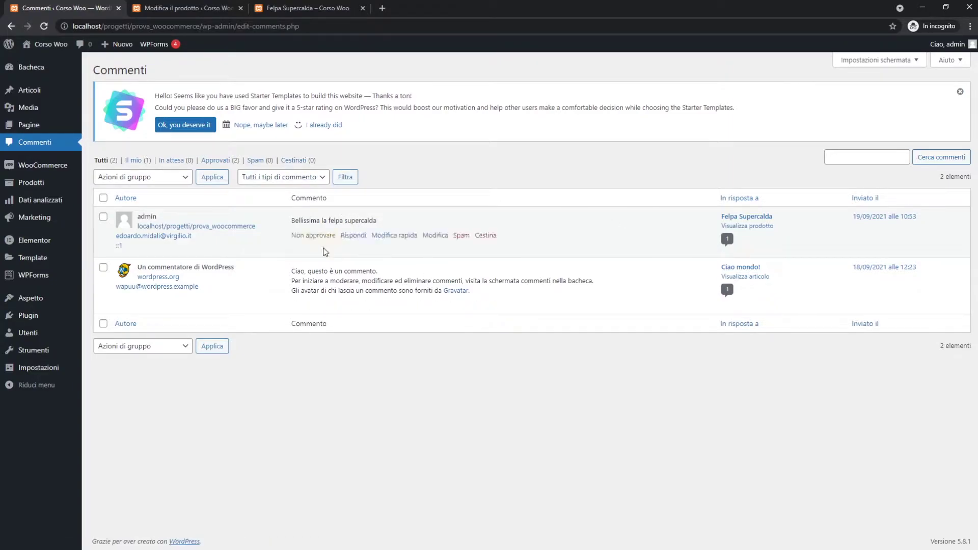
left_click(310, 237)
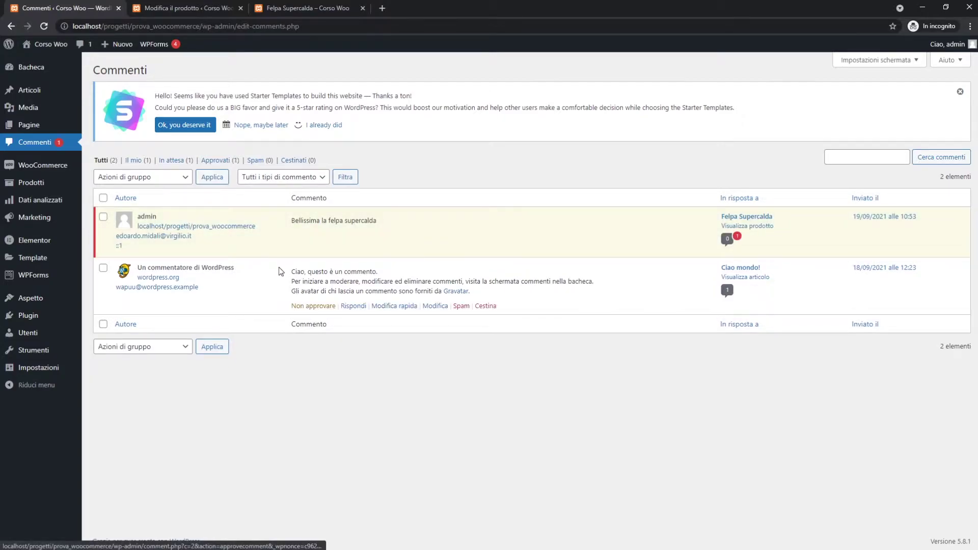
Reload the product page to see the review now marked as awaiting approval.
left_click(277, 6)
left_click(285, 26)
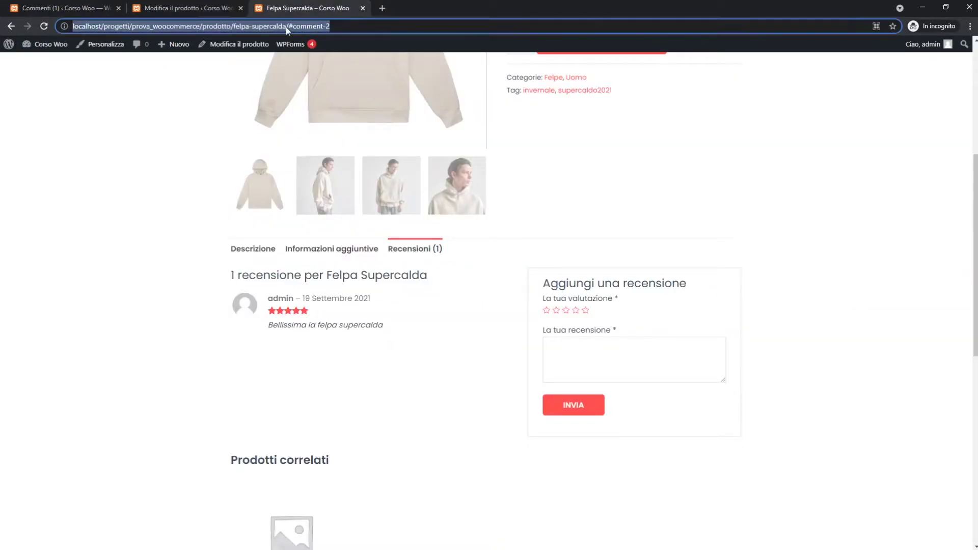
key("Return")
left_click_drag(280, 246, 446, 256)
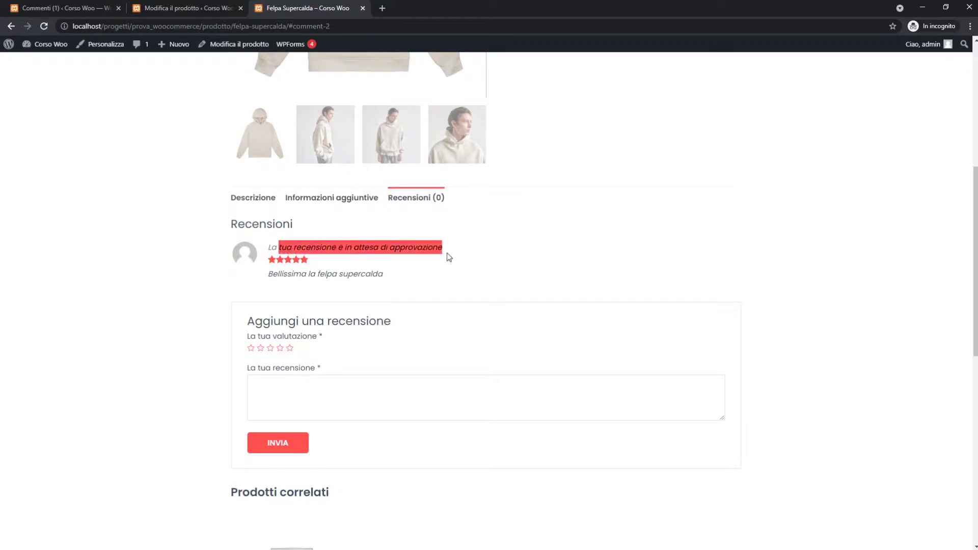
left_click(468, 253)
scroll(465, 254, "up", 2)
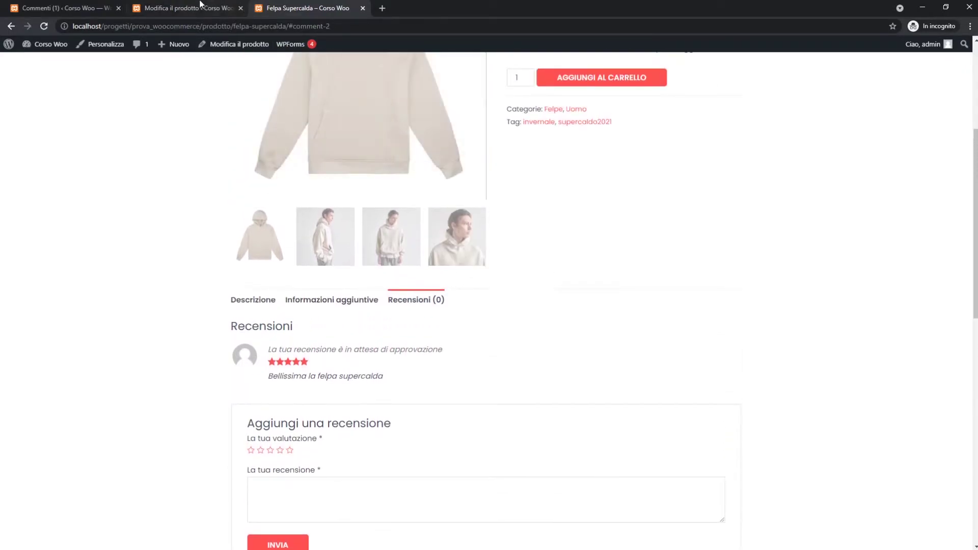
key("ctrl+shift+Tab")
Approve the review again in Commenti and reload the product page to see it listed.
left_click(68, 8)
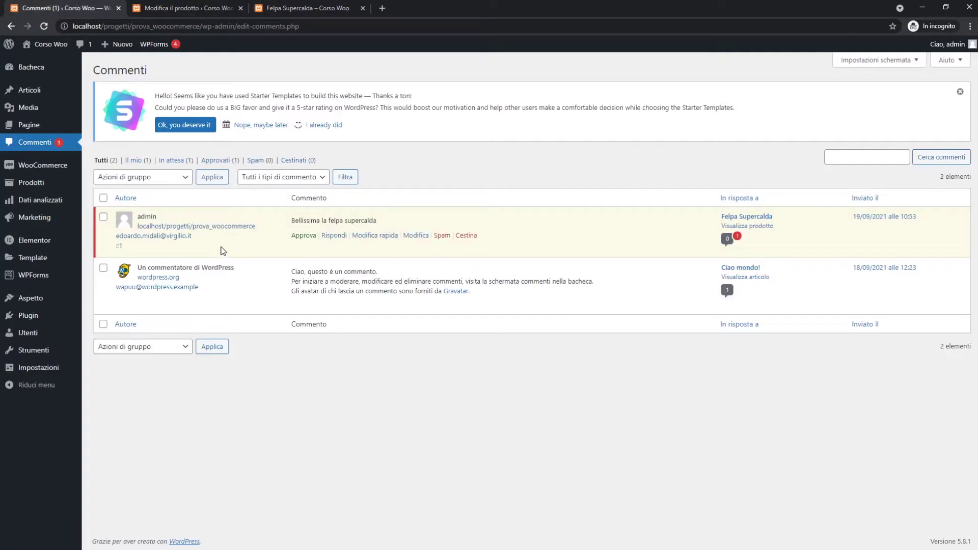
left_click(300, 236)
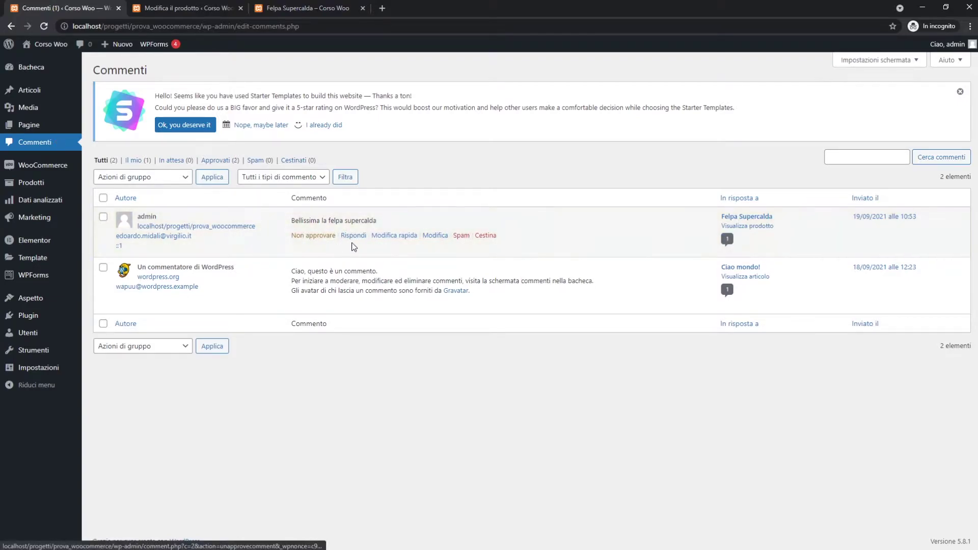
left_click(434, 235)
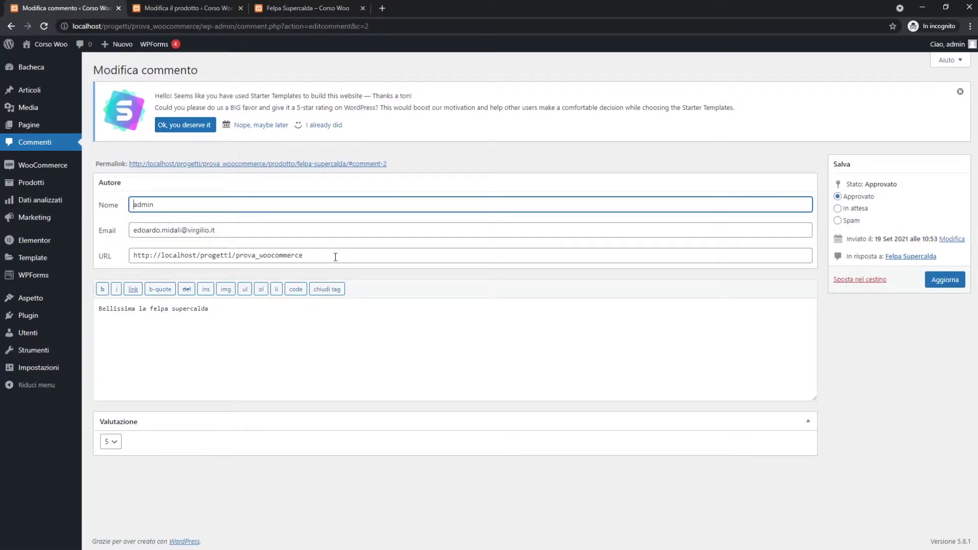
left_click(307, 8)
left_click(323, 26)
key("Return")
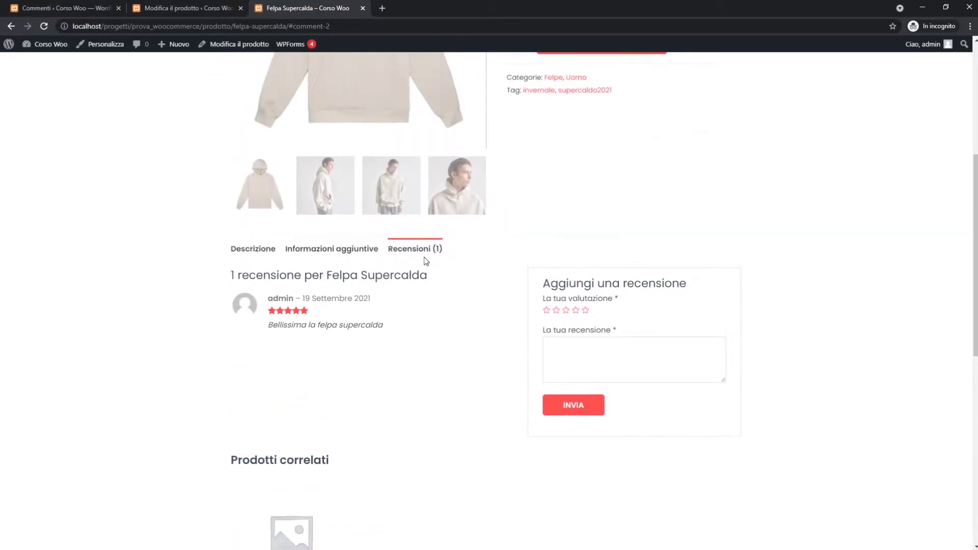
Log out of the admin account via Ciao, admin > Esci.
scroll(406, 265, "up", 3)
left_click(931, 30)
left_click(884, 190)
scroll(885, 190, "up", 3)
mouse_move(923, 44)
left_click(873, 96)
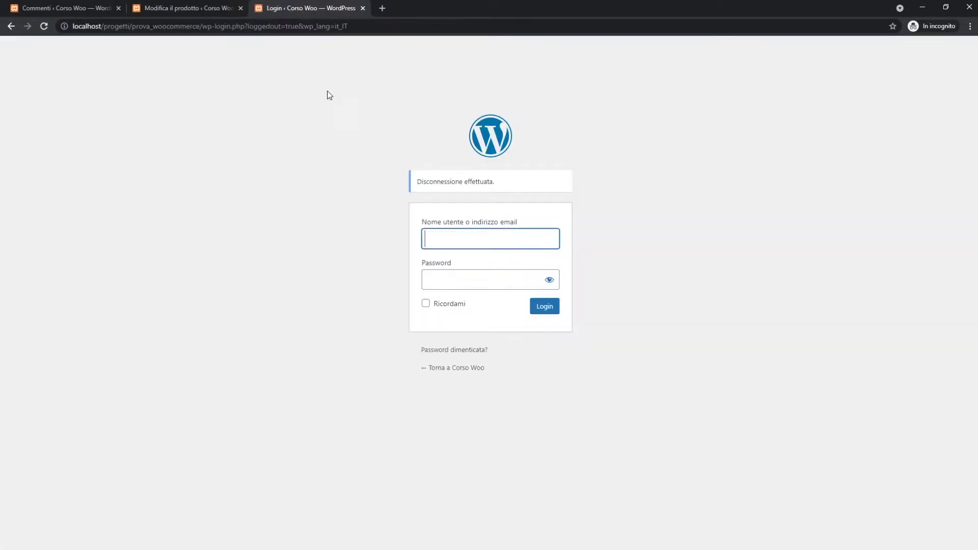
Return to Corso Woo as a visitor, open Felpa Supercalda from the shop, and show Recensioni (1).
left_click(452, 367)
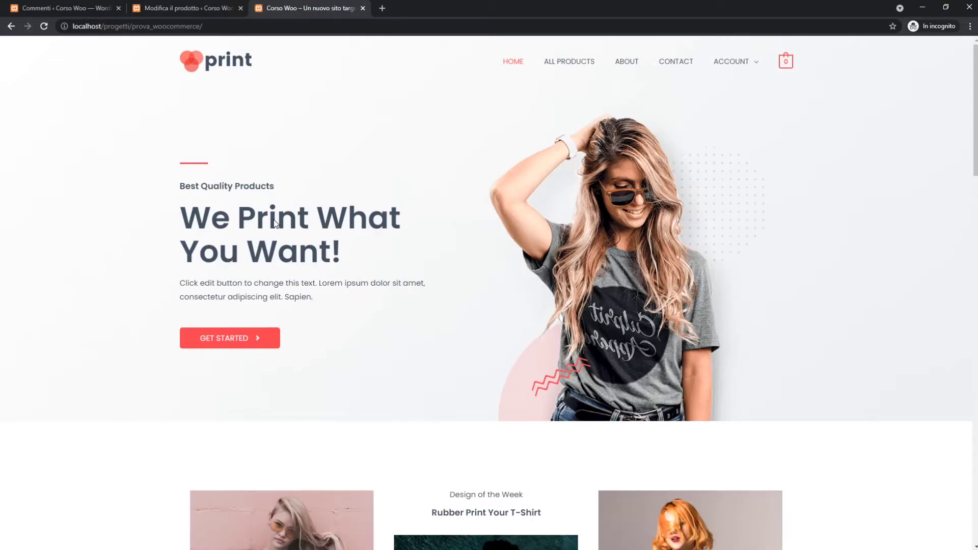
left_click(562, 64)
scroll(487, 142, "down", 5)
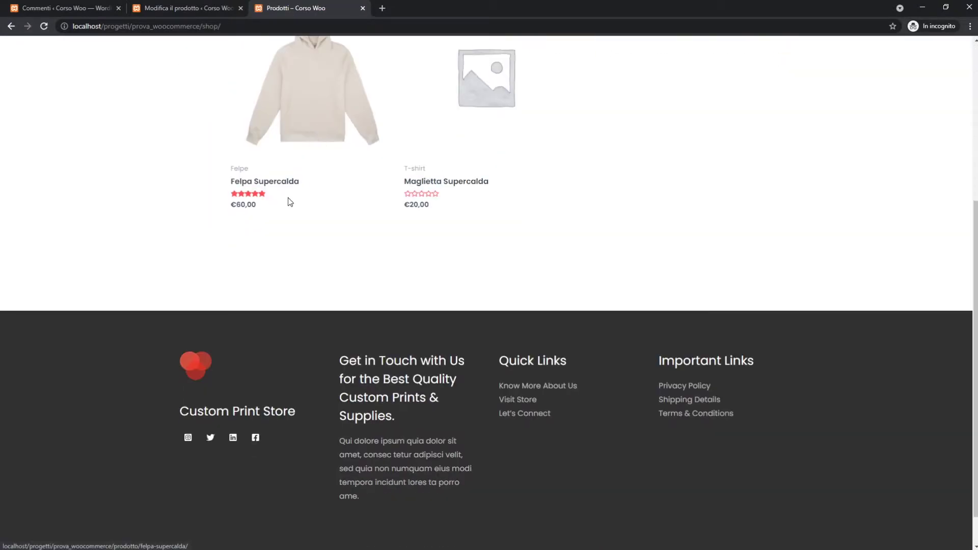
scroll(288, 199, "up", 3)
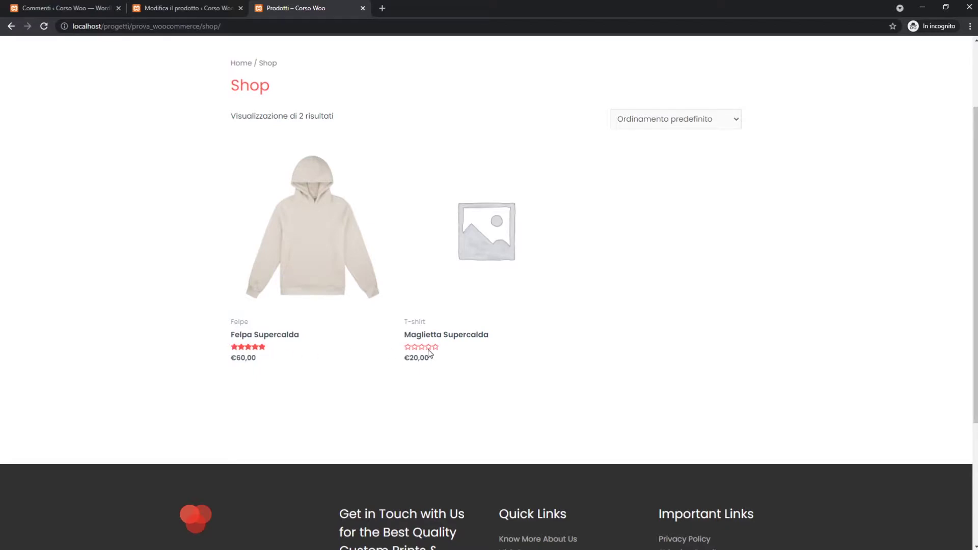
left_click(305, 236)
scroll(444, 221, "down", 10)
scroll(403, 193, "up", 4)
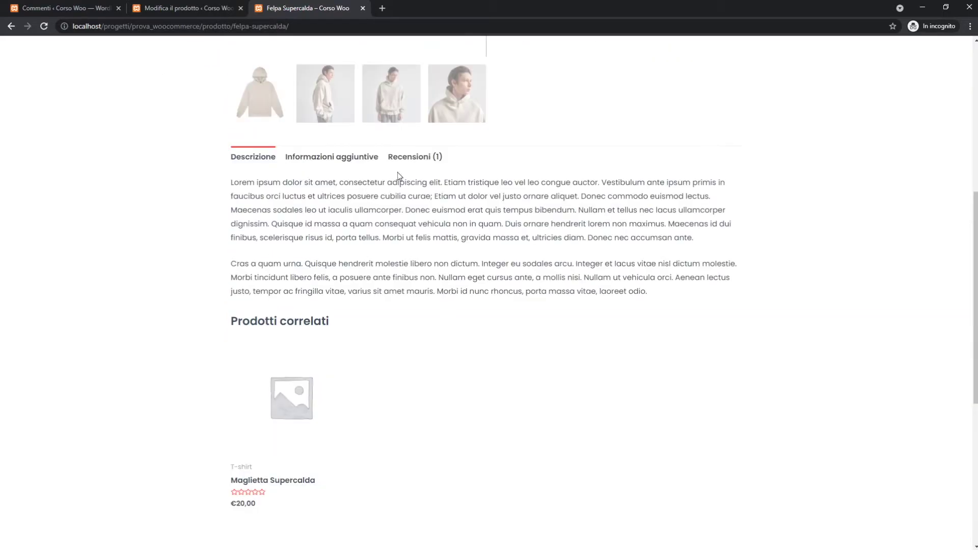
left_click(415, 158)
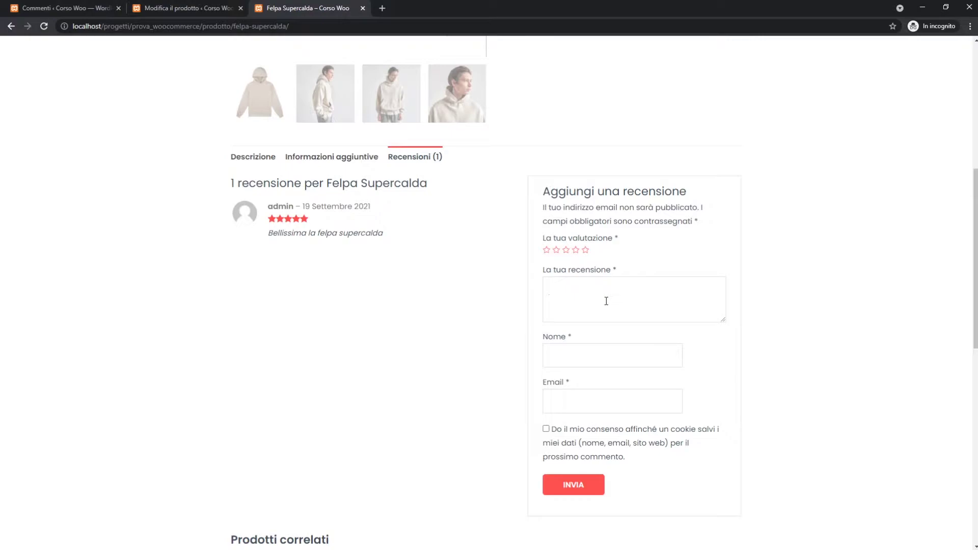
Give Felpa Supercalda five stars and write the review text 'Molto buona!'.
left_click(586, 249)
left_click(587, 295)
type("Molto buona!")
scroll(639, 314, "down", 1)
Fill in the reviewer's name and e-mail, submit the review, and scroll back to the top.
left_click(598, 298)
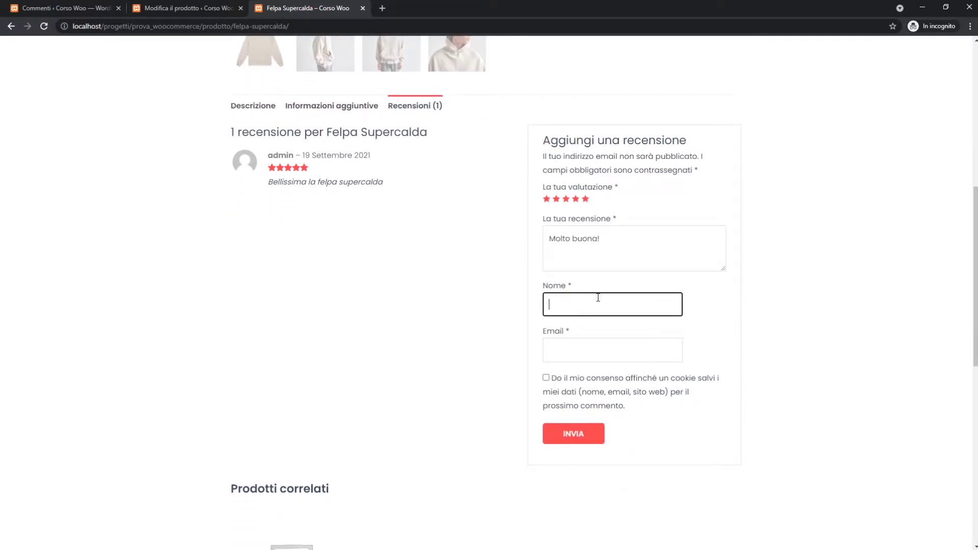
type("Orazio Qwerty")
left_click(706, 328)
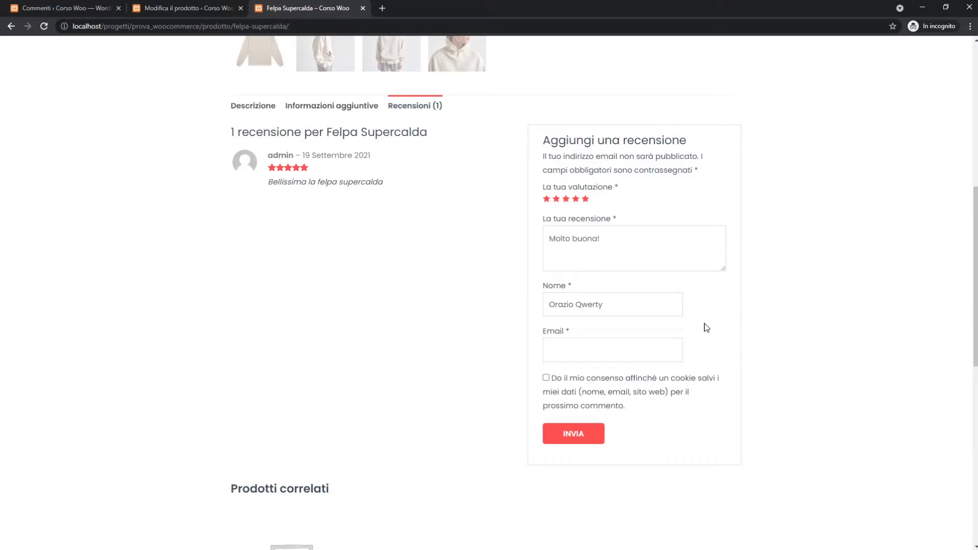
left_click(639, 349)
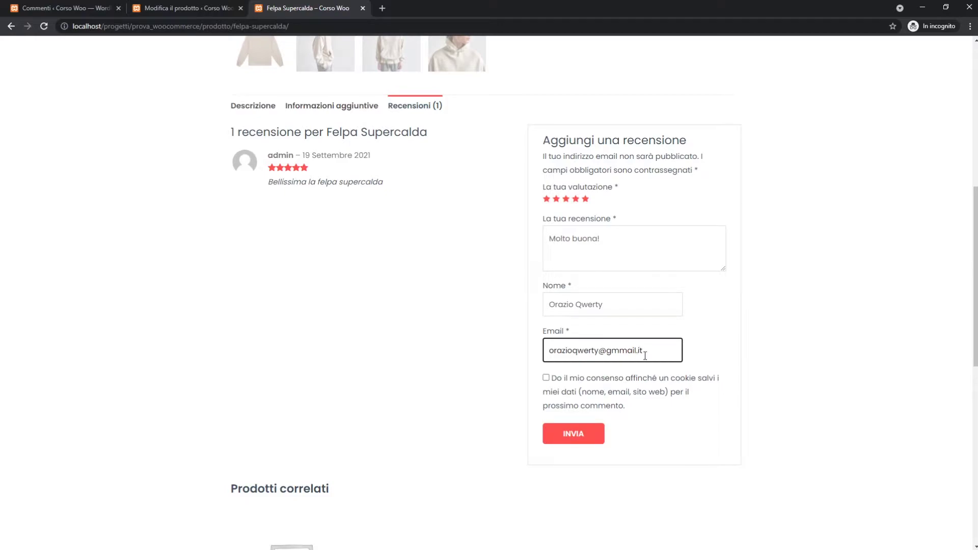
scroll(646, 354, "down", 2)
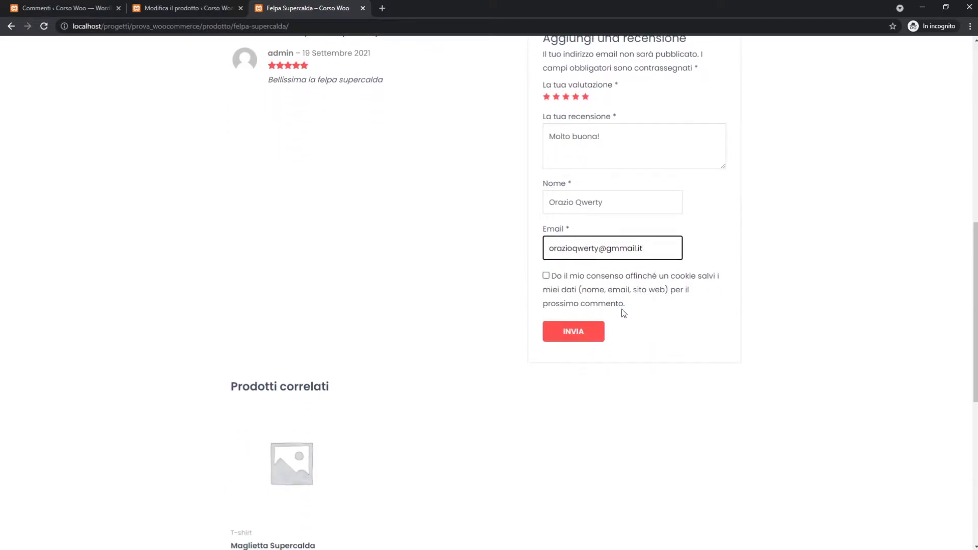
scroll(628, 322, "up", 1)
left_click(573, 386)
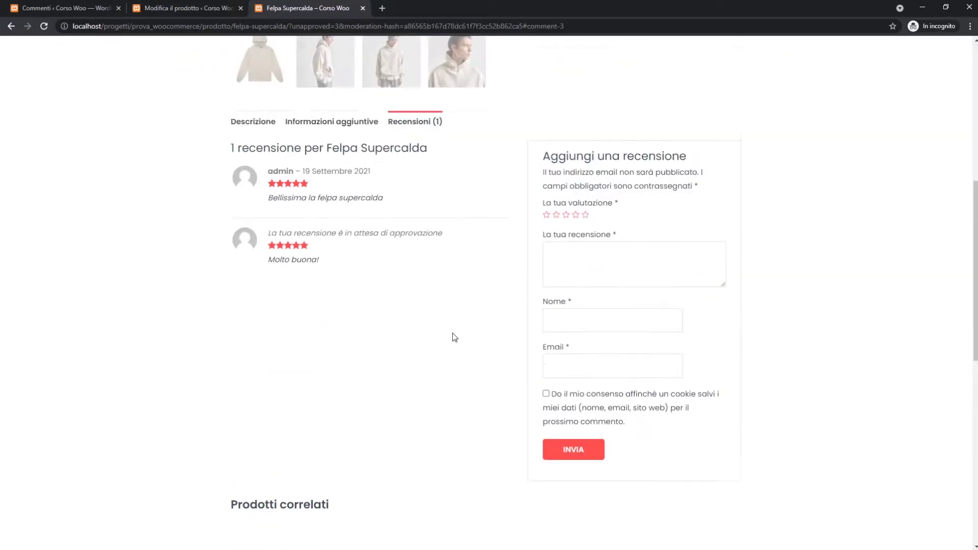
scroll(426, 318, "up", 1)
left_click_drag(311, 349, 452, 359)
left_click(461, 357)
scroll(477, 267, "up", 6)
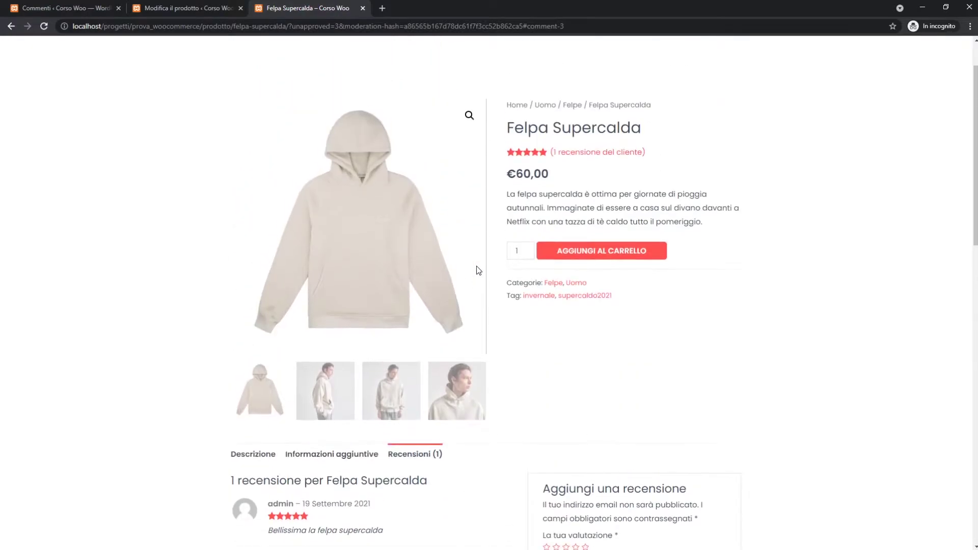
Change the page address to the site's /wp-admin and load it.
left_click(228, 26)
left_click(227, 27)
key("shift+End")
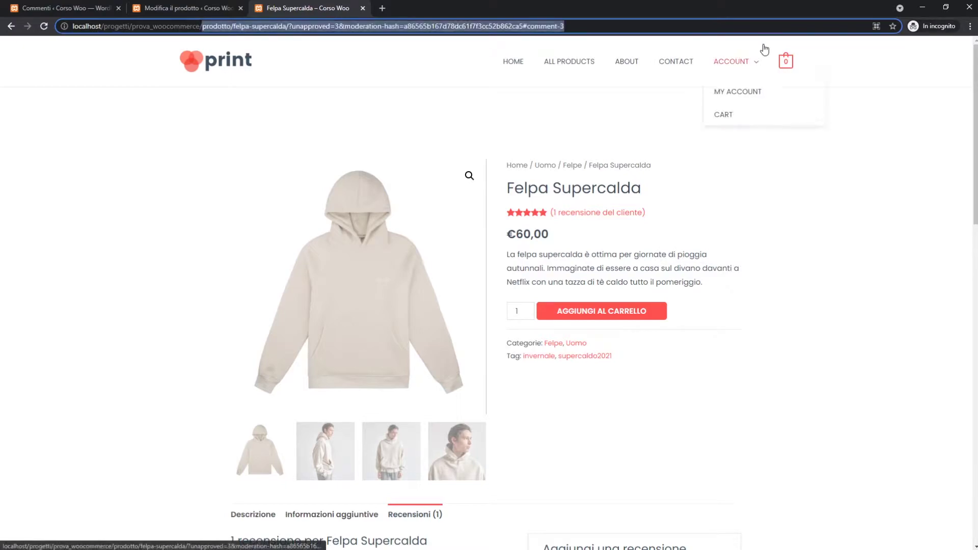
key("Delete")
type("wp-ad.o")
key("BackSpace")
key("BackSpace")
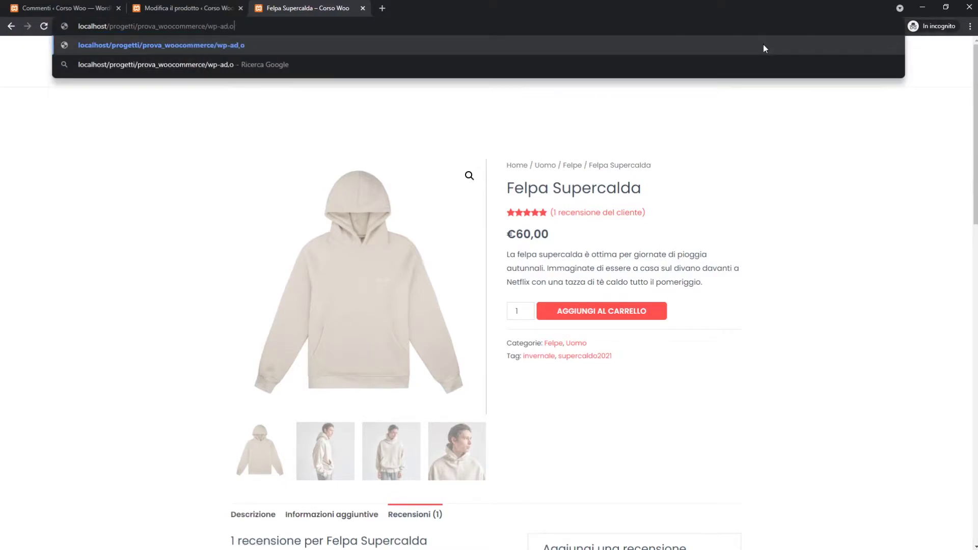
type("min")
key("Return")
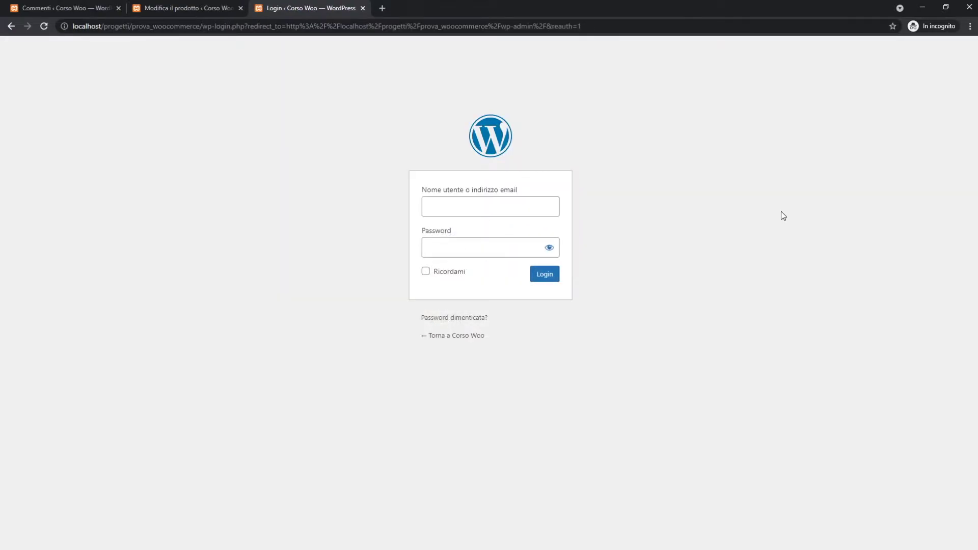
Log in with the admin username and password, keeping Ricordami ticked.
left_click(485, 202)
type("admin")
key("Tab")
type("ad")
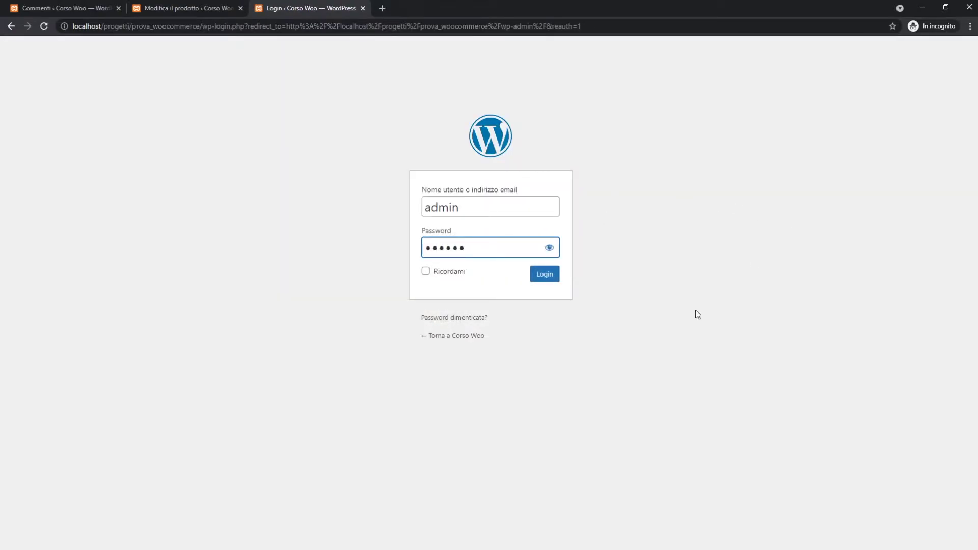
left_click(458, 275)
left_click(543, 277)
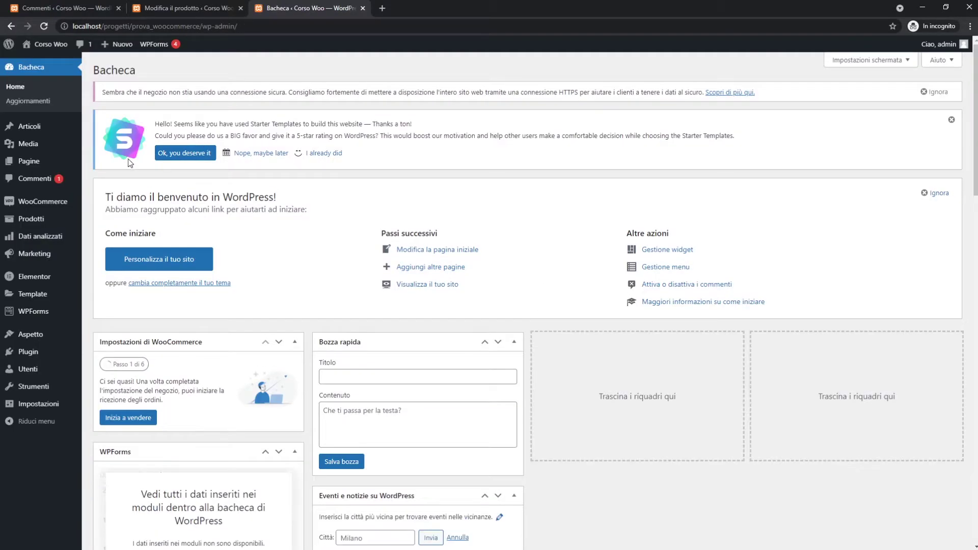
Approve the pending 'Molto buona!' review in Commenti and confirm its rating stays at 5.
left_click(42, 186)
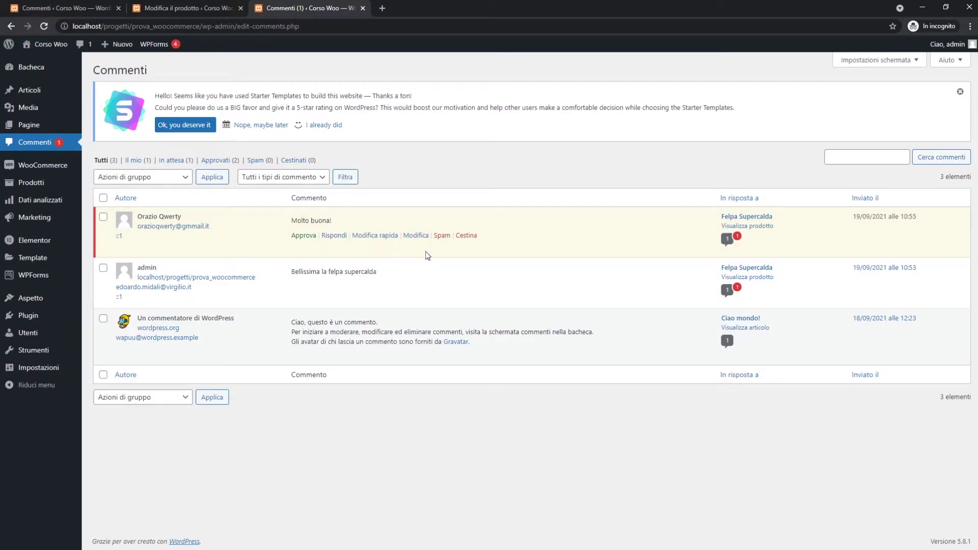
left_click(303, 236)
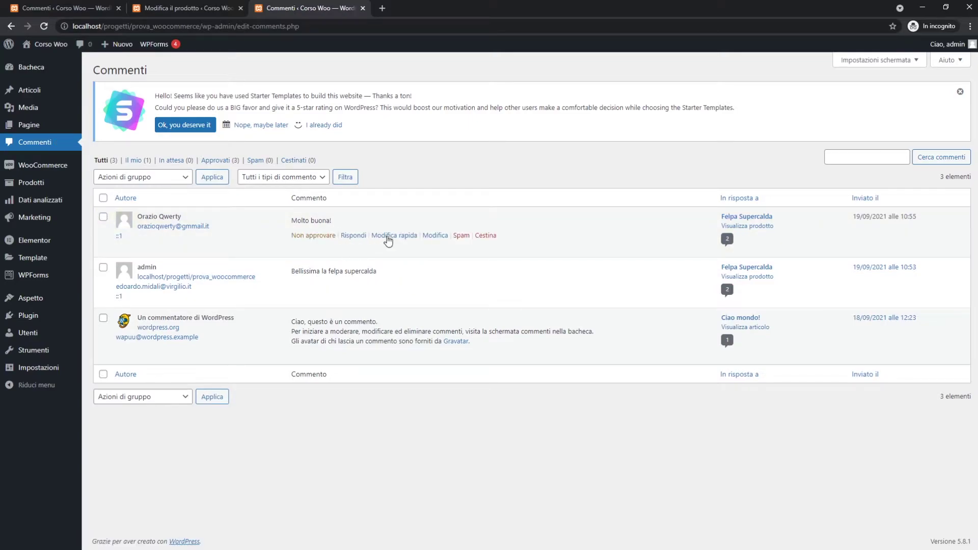
left_click(437, 239)
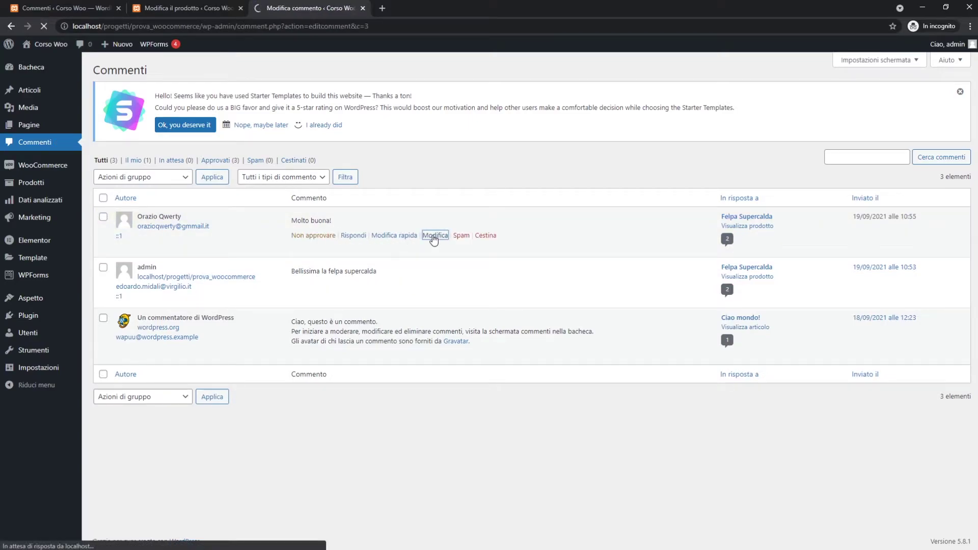
left_click(223, 306)
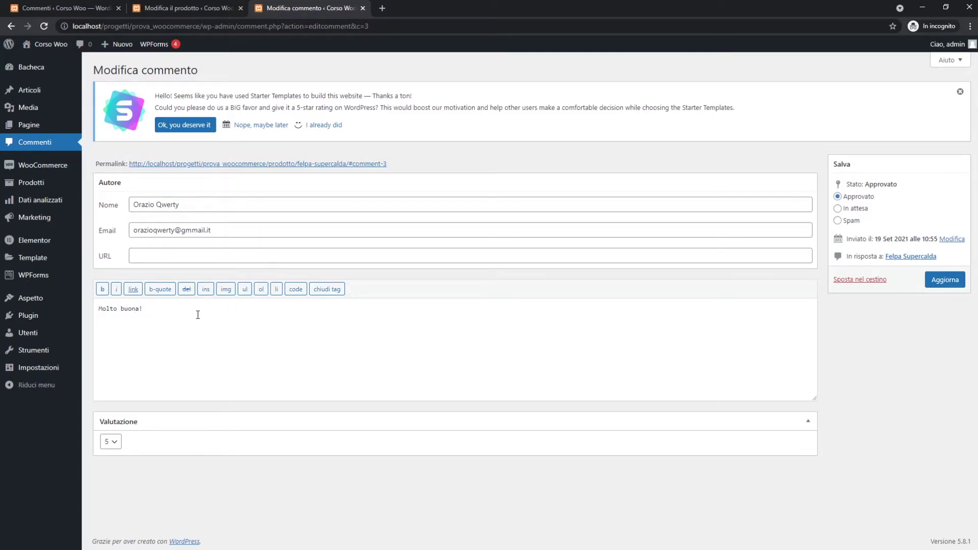
left_click(110, 441)
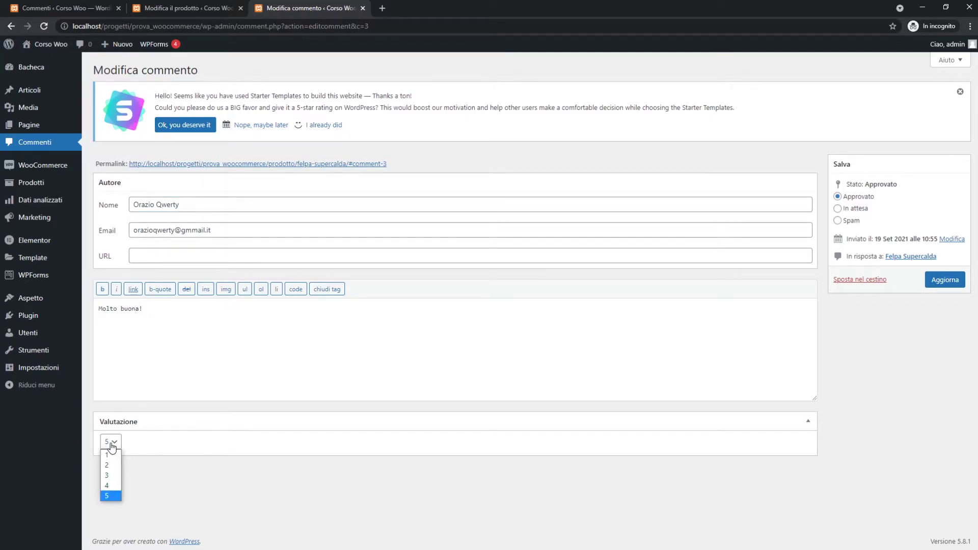
left_click(142, 476)
right_click(898, 355)
left_click(895, 342)
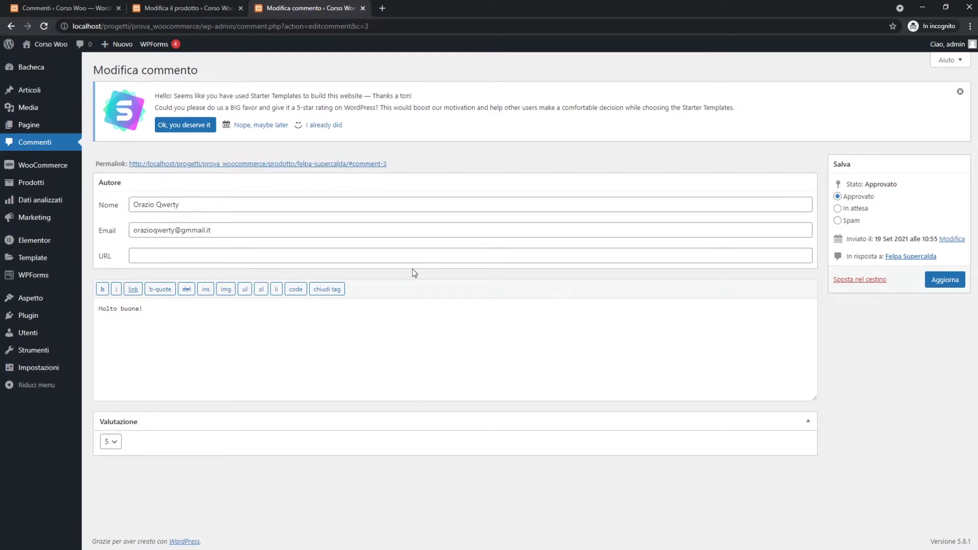
Close the extra admin tabs and open Felpa Supercalda from the shop in a new storefront tab.
left_click(183, 8)
left_click(240, 9)
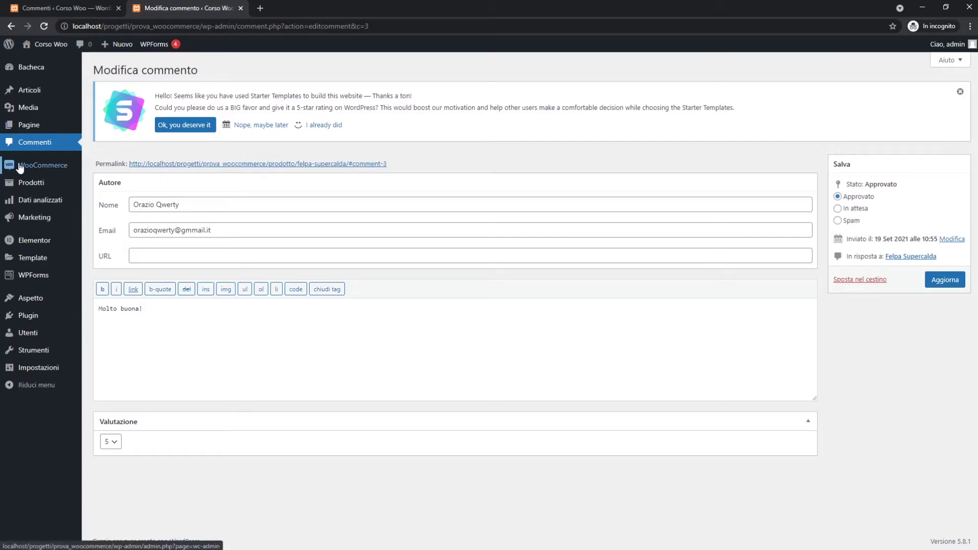
middle_click(51, 54)
left_click(241, 7)
left_click(566, 78)
left_click(258, 371)
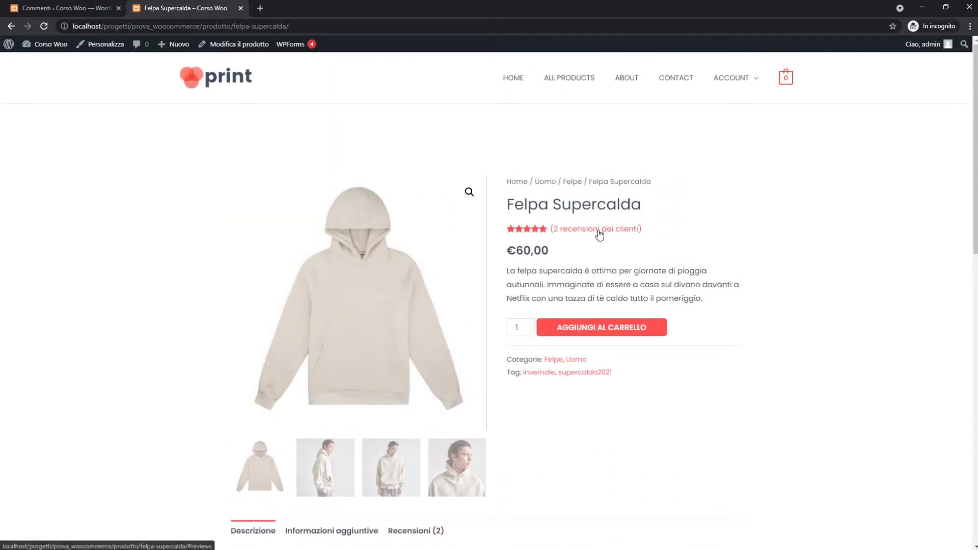
Open the product's 2 customer reviews, inspect both entries, and switch to the admin Commenti tab.
left_click(598, 231)
scroll(451, 366, "up", 3)
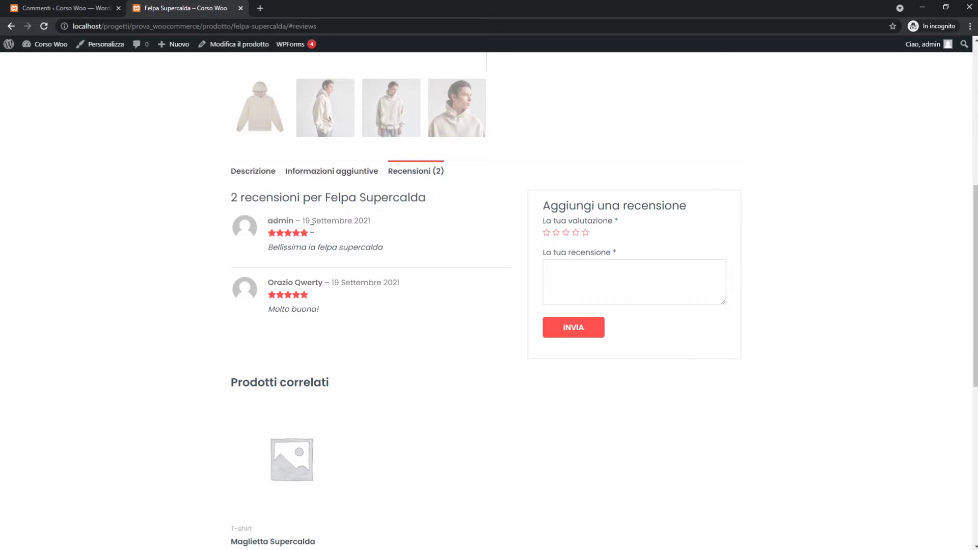
left_click_drag(264, 288, 322, 284)
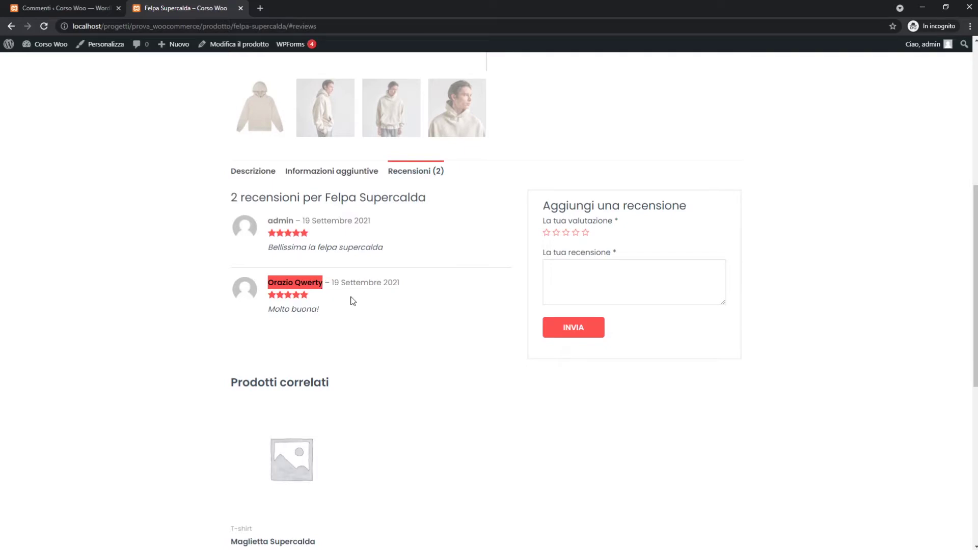
left_click(414, 314)
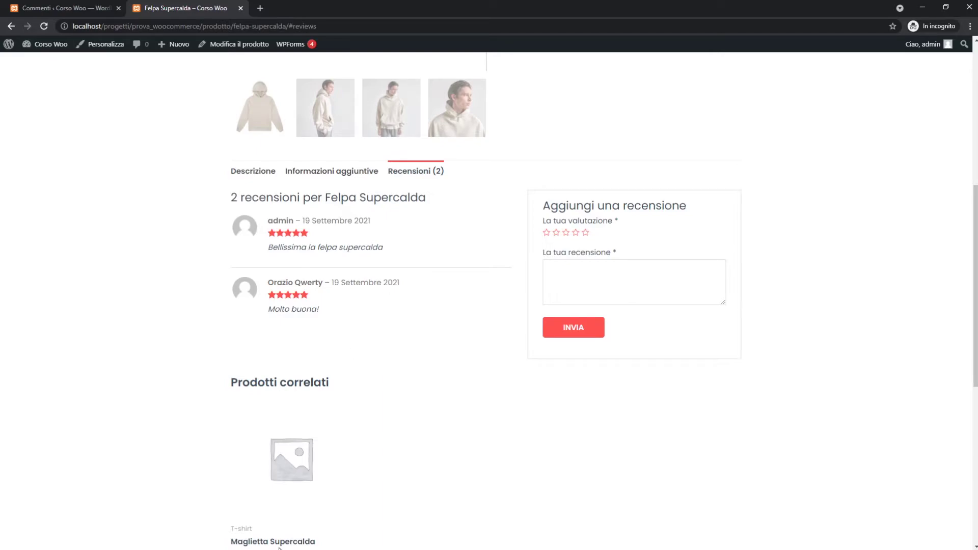
left_click(17, 8)
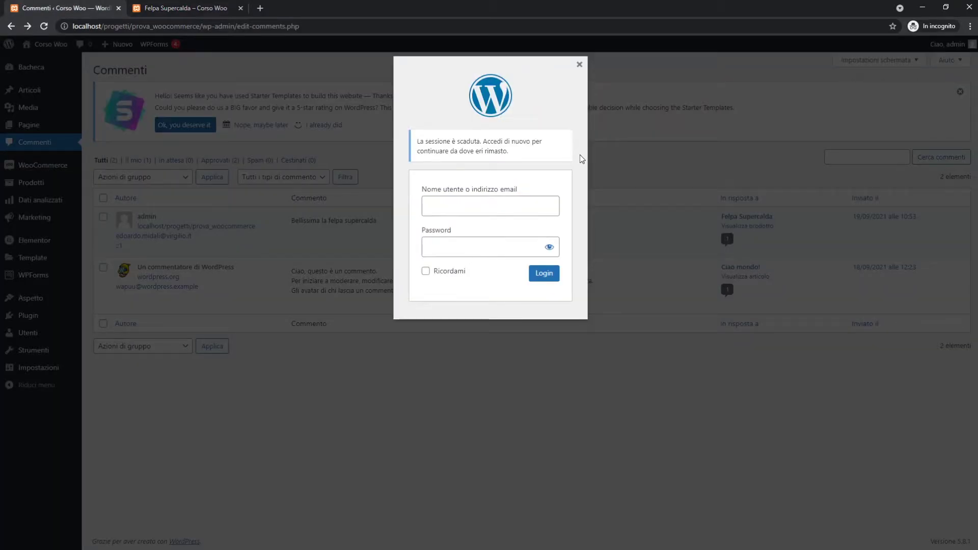
Log back in through the session-expired dialog with the admin credentials and Ricordami ticked.
left_click(521, 209)
type("admin")
key("Tab")
type("admin")
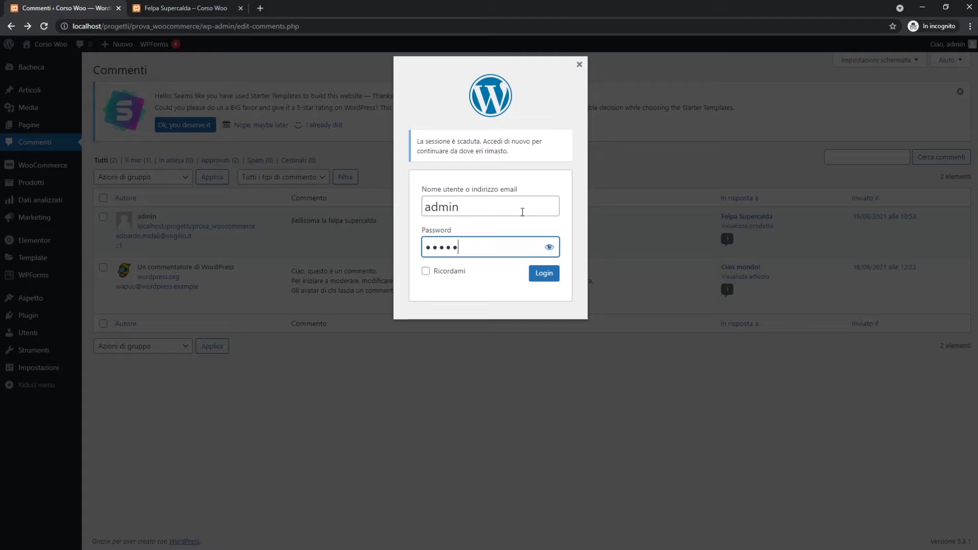
left_click(456, 274)
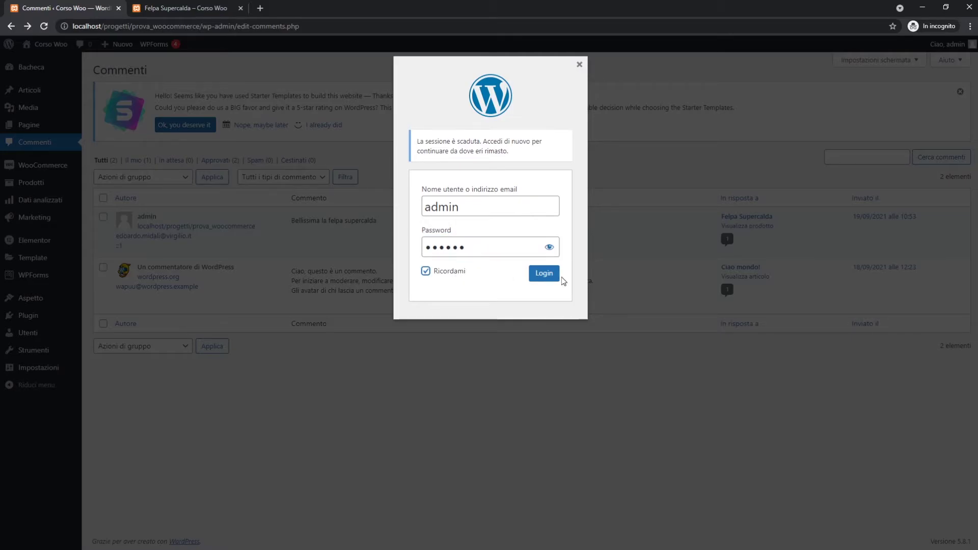
left_click(552, 281)
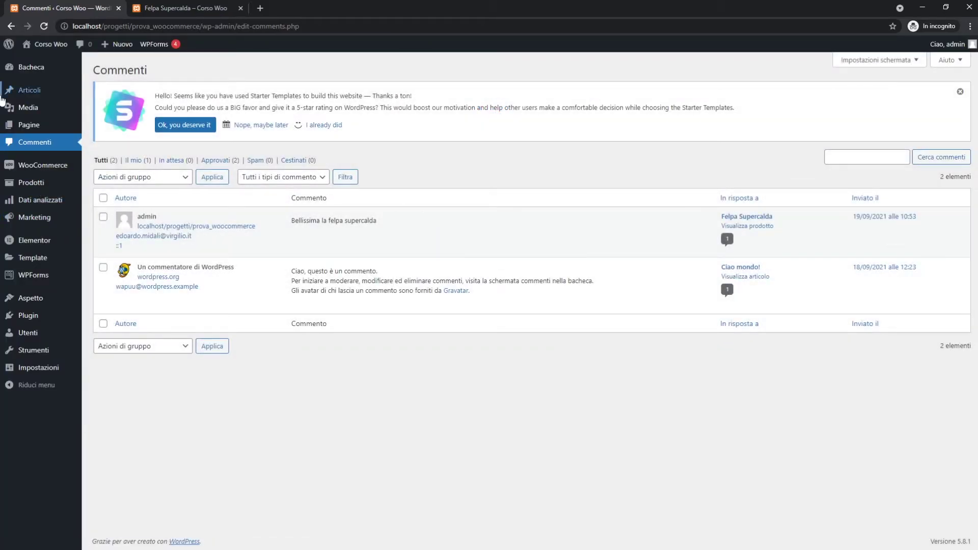
Go from the Bacheca to WooCommerce > Impostazioni, showing the General settings.
left_click(22, 72)
mouse_move(36, 204)
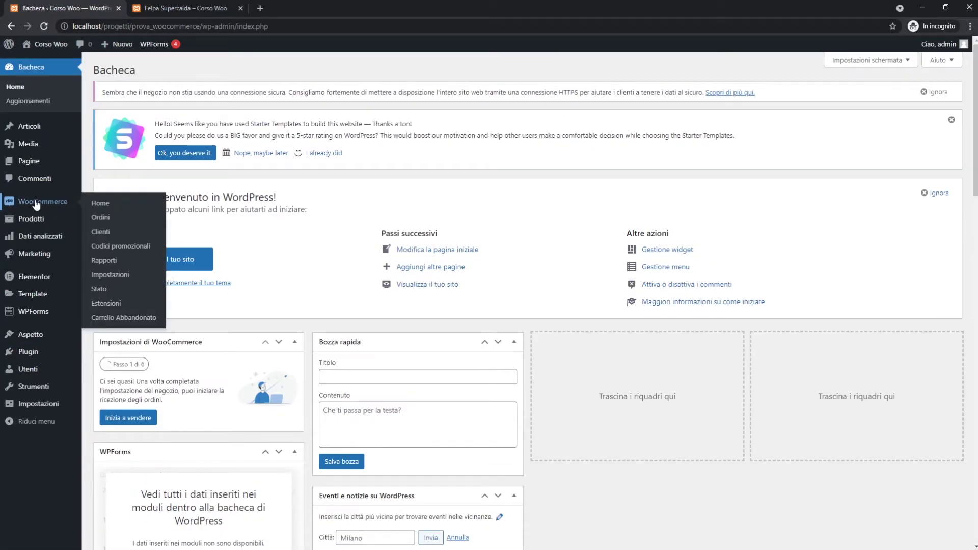
left_click(107, 268)
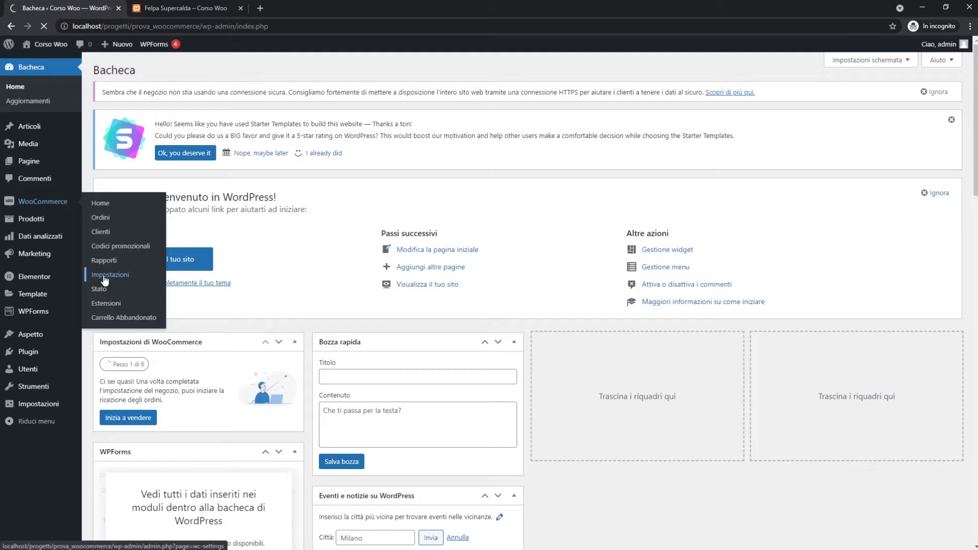
left_click(104, 280)
scroll(390, 308, "down", 5)
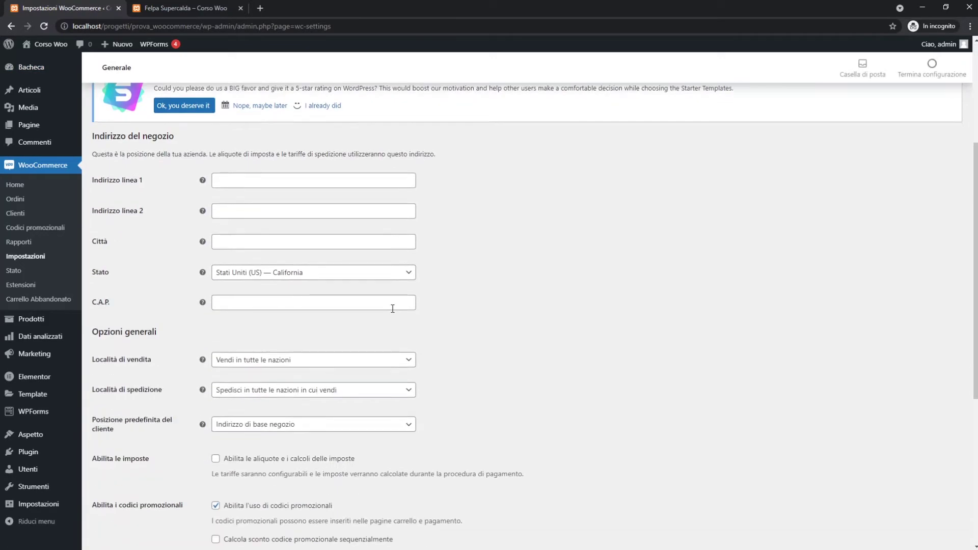
scroll(392, 308, "up", 4)
Turn off product reviews in the Products settings, save, and reload the Felpa Supercalda page.
left_click(161, 218)
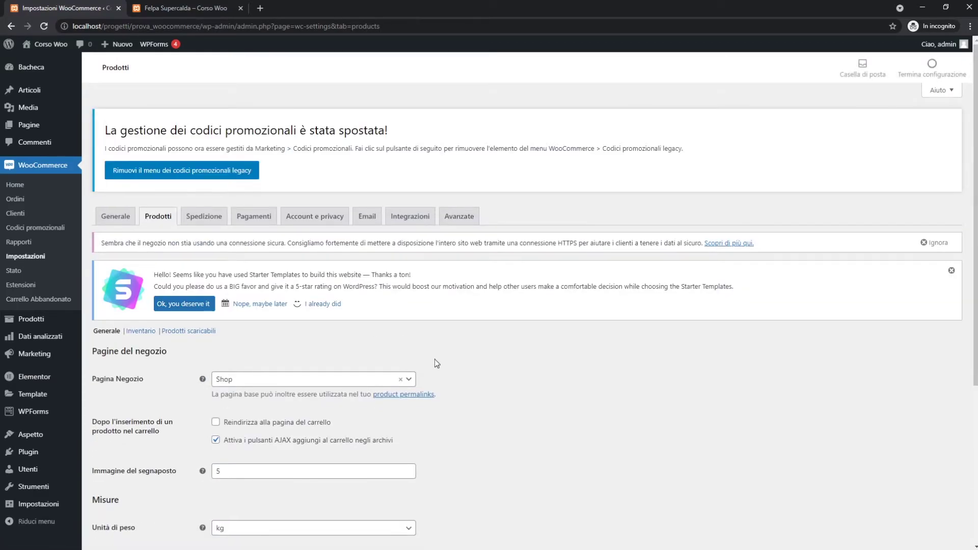
scroll(436, 361, "down", 5)
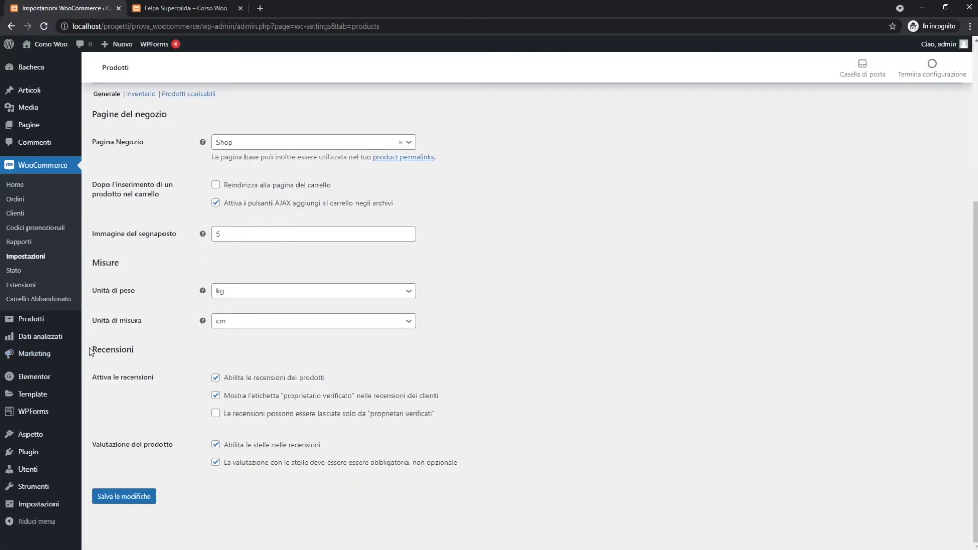
left_click_drag(88, 351, 135, 350)
left_click(239, 365)
mouse_move(34, 376)
left_click(215, 378)
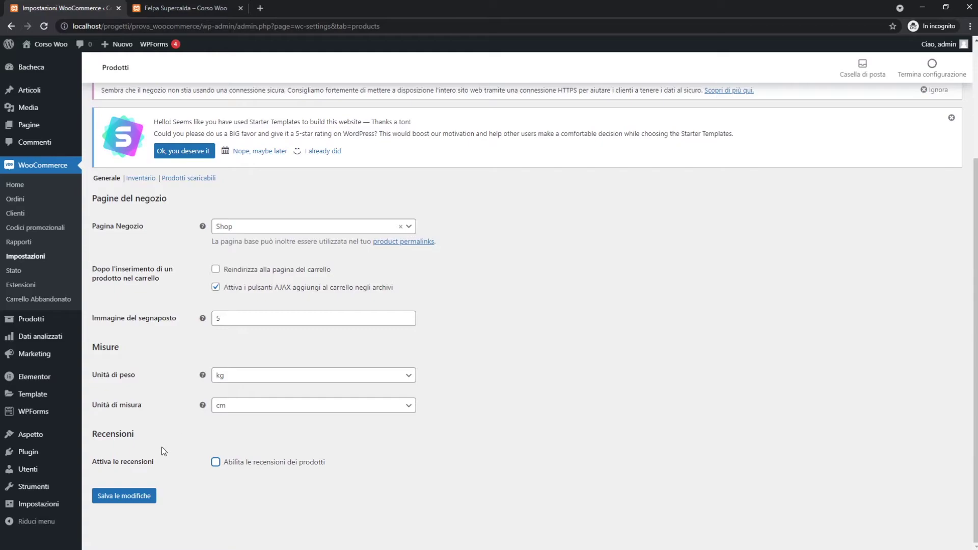
left_click(133, 495)
left_click(199, 8)
left_click(212, 21)
key("Return")
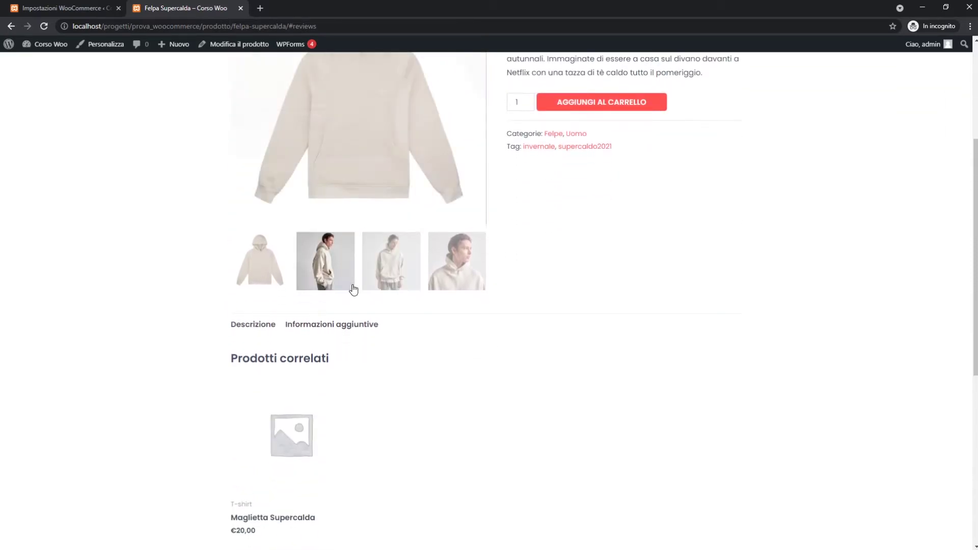
Re-enable product reviews, save, and reload Felpa Supercalda so Recensioni (2) shows again.
key("ctrl+Page_Up")
scroll(233, 416, "down", 3)
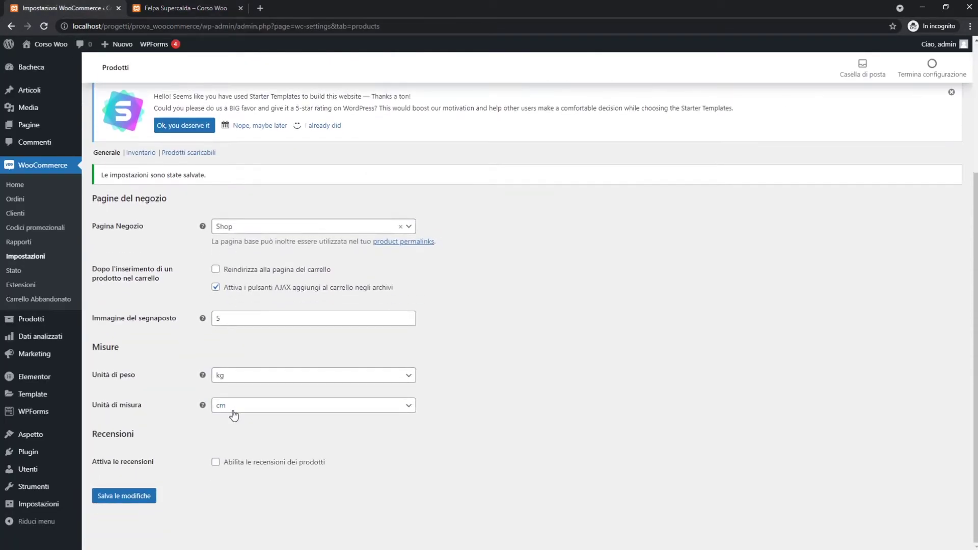
left_click(215, 462)
scroll(162, 479, "down", 2)
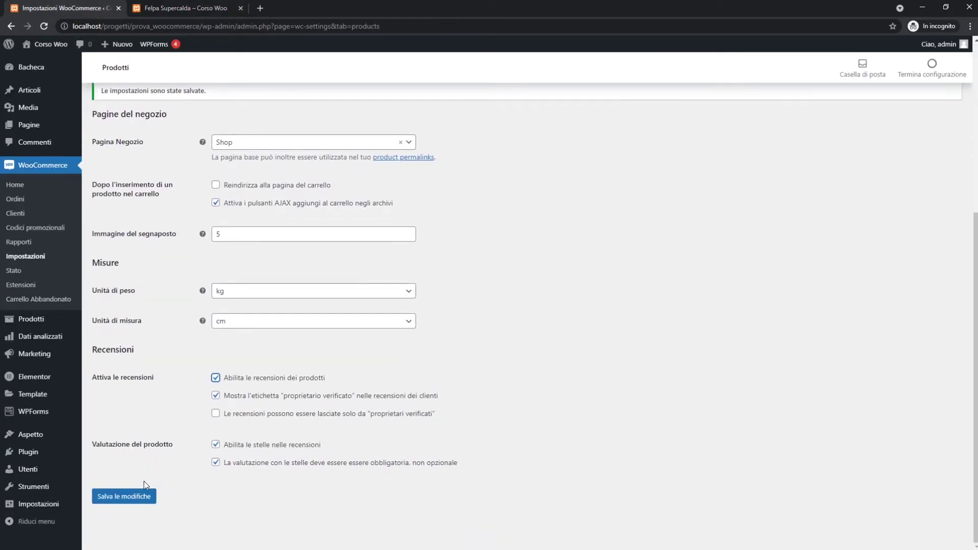
left_click(139, 497)
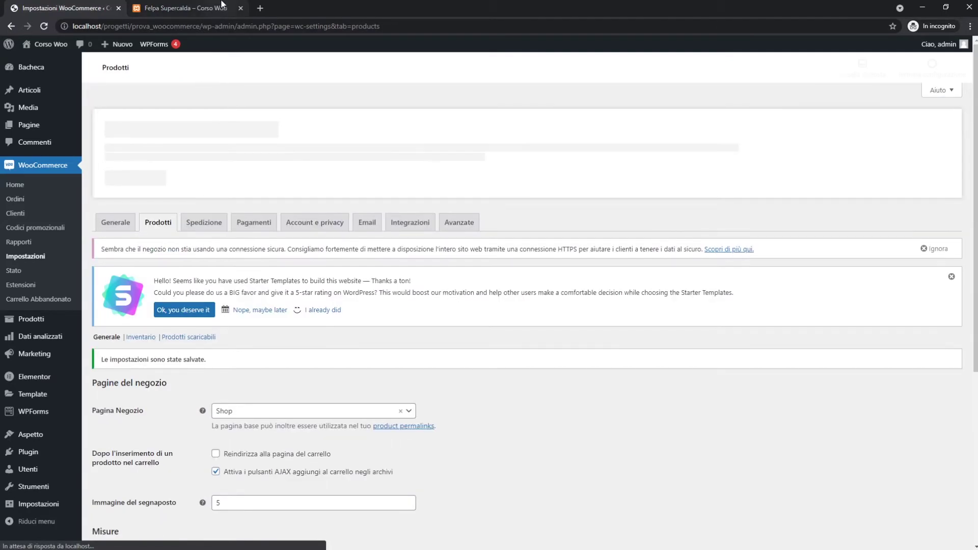
left_click(221, 4)
left_click(215, 29)
key("Return")
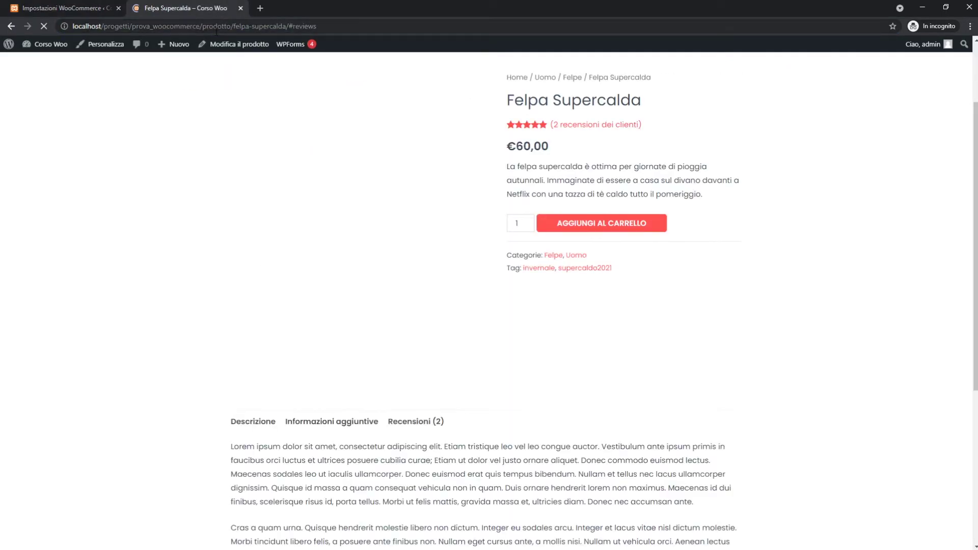
Scroll up the Felpa Supercalda page past its two reviews, then return to Impostazioni WooCommerce.
scroll(93, 254, "up", 3)
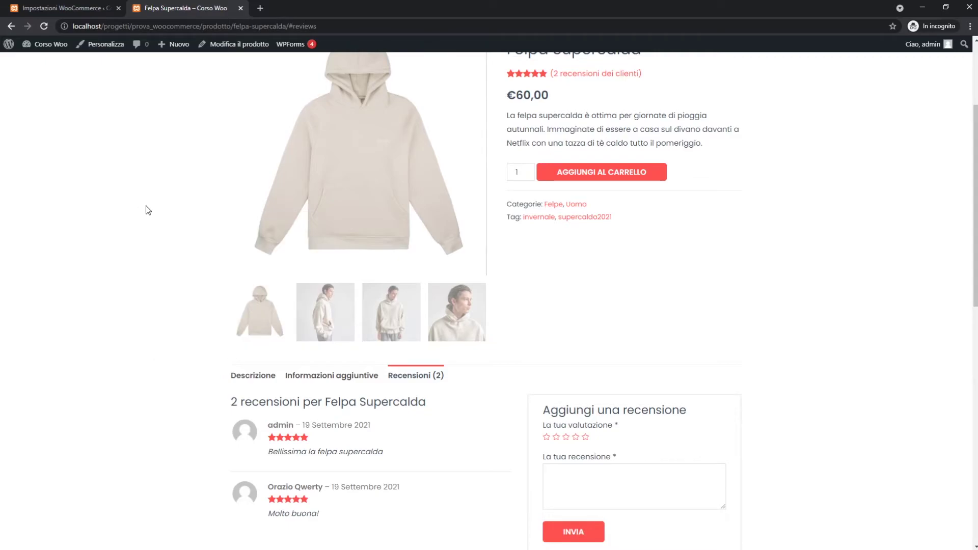
scroll(148, 210, "up", 2)
scroll(147, 210, "up", 1)
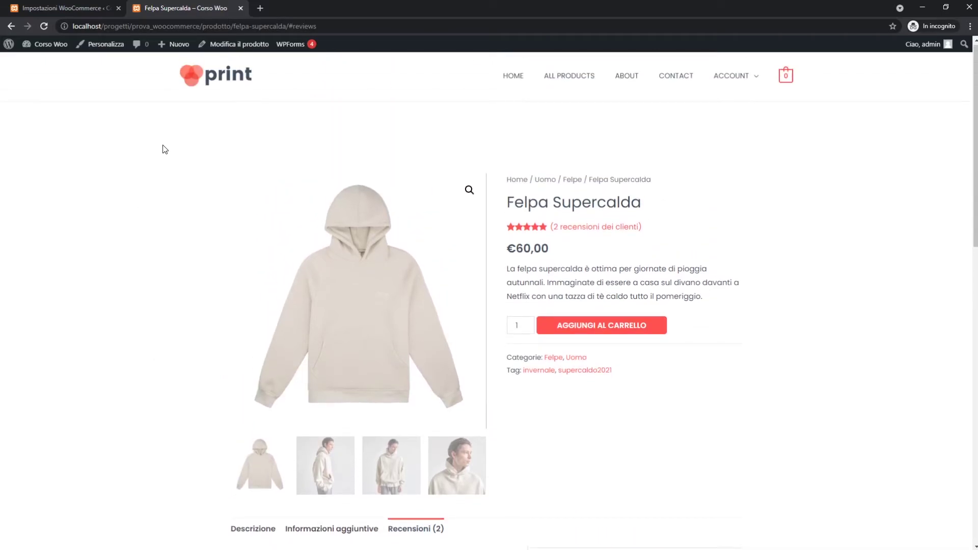
left_click(67, 4)
scroll(438, 306, "down", 6)
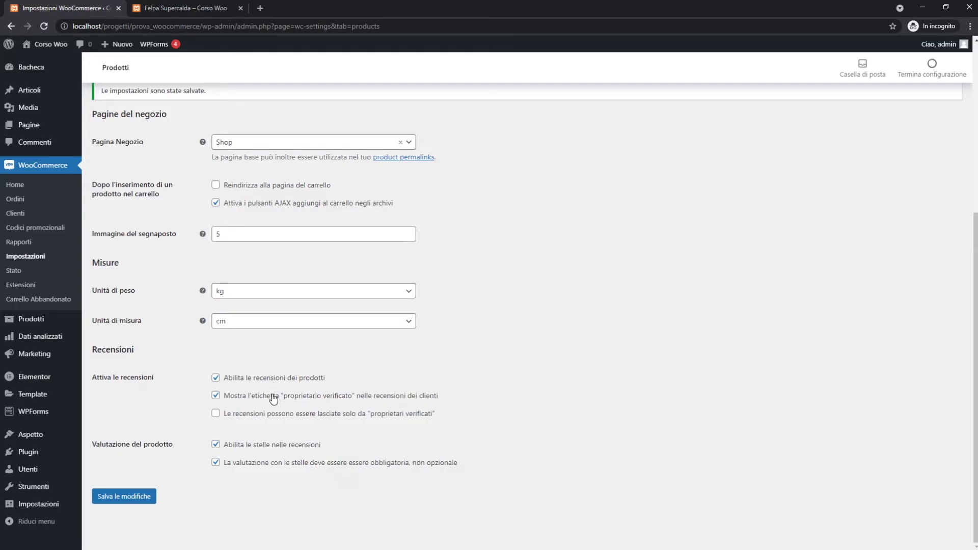
Restrict reviews to verified owners, save the Products settings, and select the Felpa Supercalda page address.
left_click(217, 416)
left_click(523, 413)
right_click(559, 462)
left_click(525, 462)
left_click(133, 497)
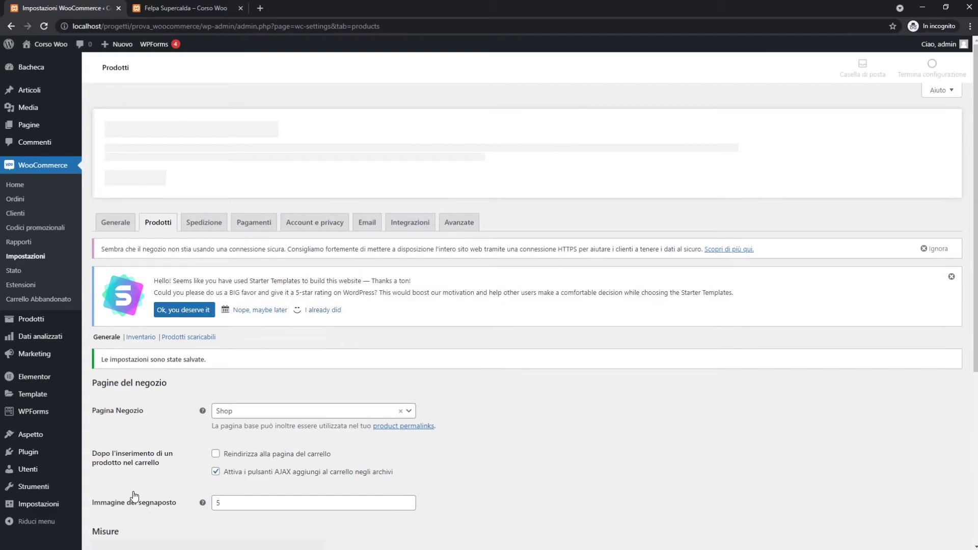
scroll(387, 464, "down", 10)
scroll(439, 447, "up", 6)
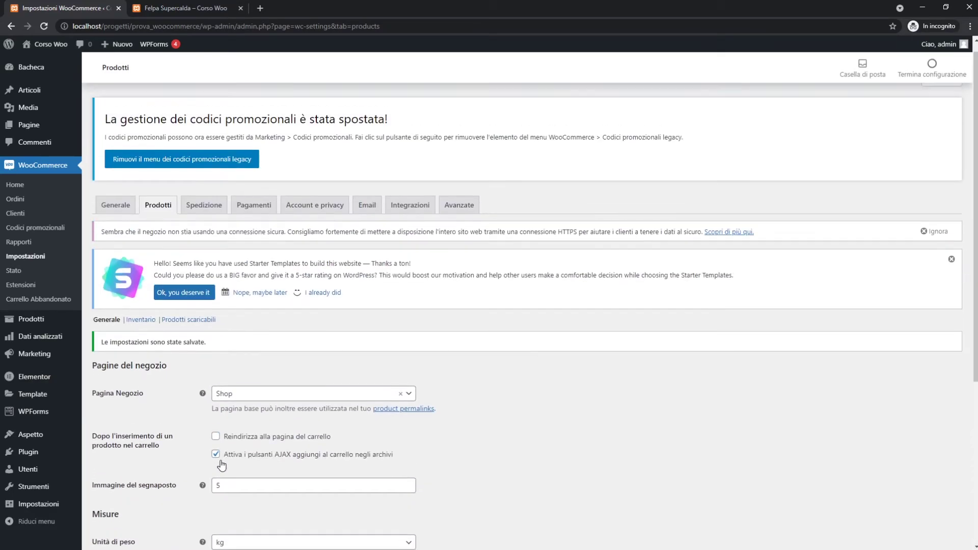
left_click(184, 8)
left_click(190, 25)
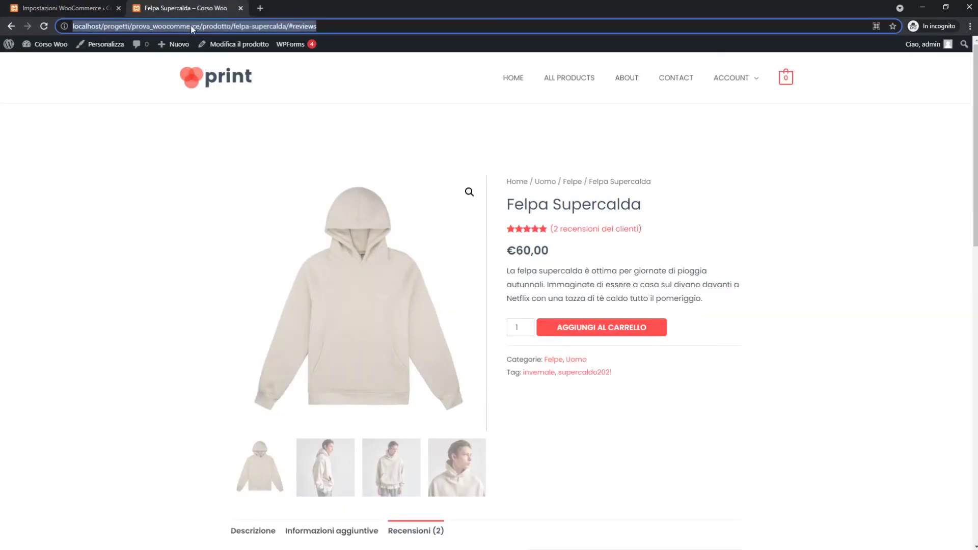
Reload the product page, log out via Ciao, admin > Esci, and return to Corso Woo.
key("Return")
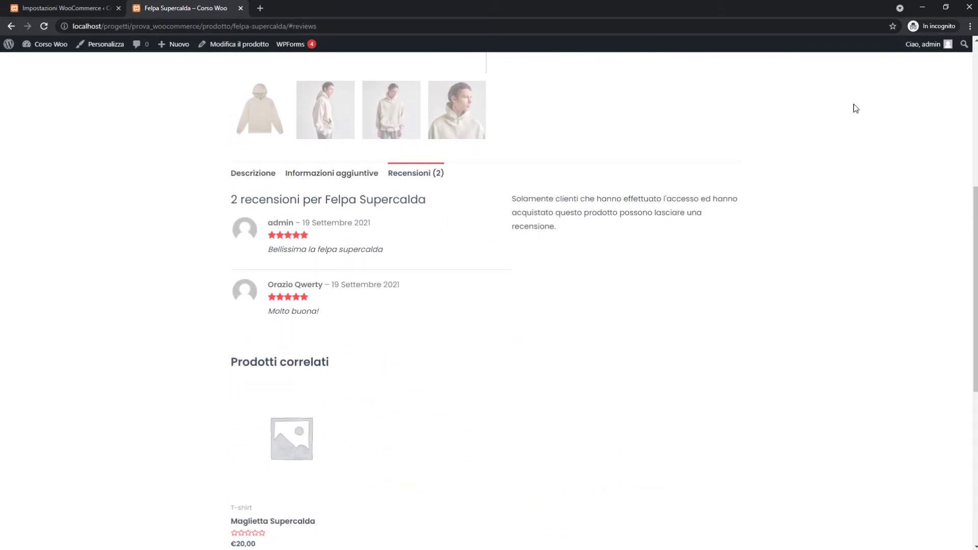
mouse_move(927, 46)
left_click(915, 96)
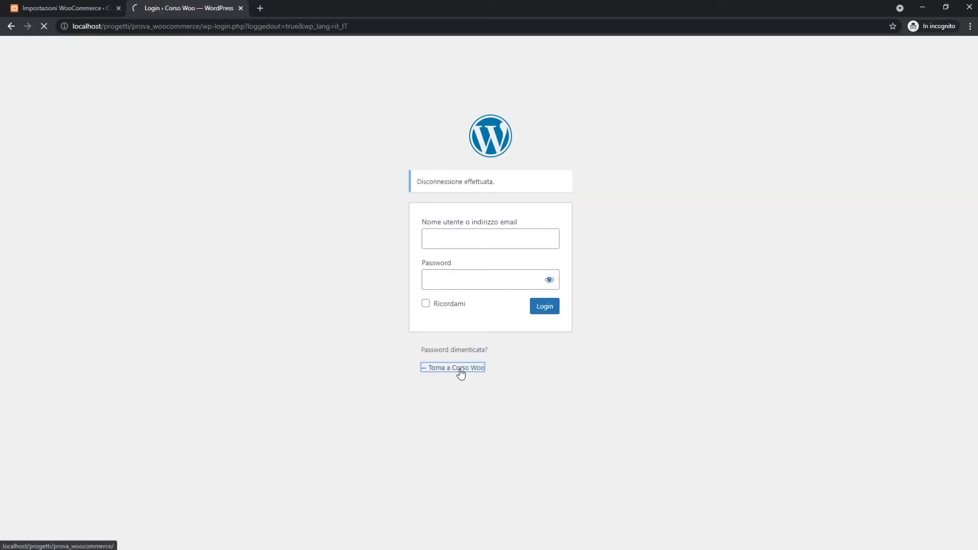
left_click(458, 370)
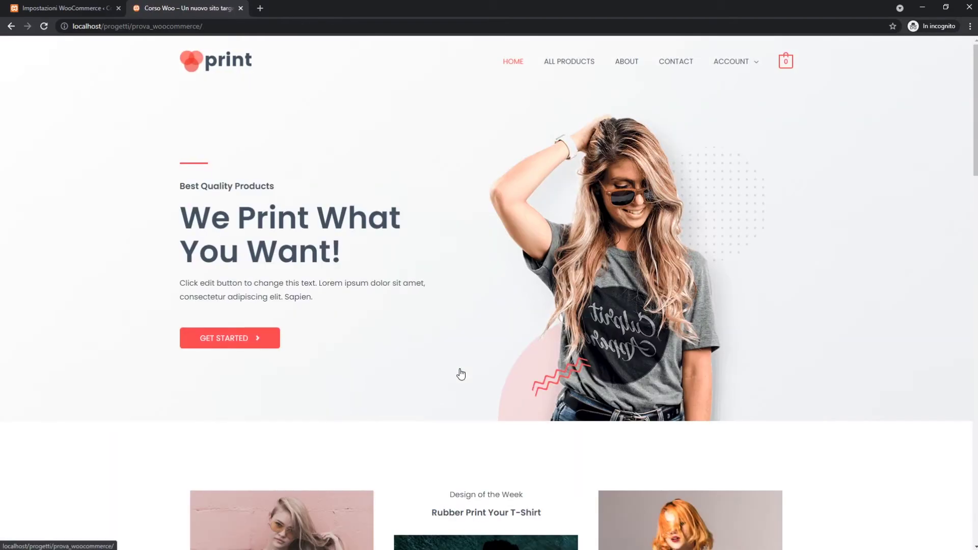
As a visitor, open Felpa Supercalda's Recensioni (2) and highlight the notice about who may review.
left_click(571, 63)
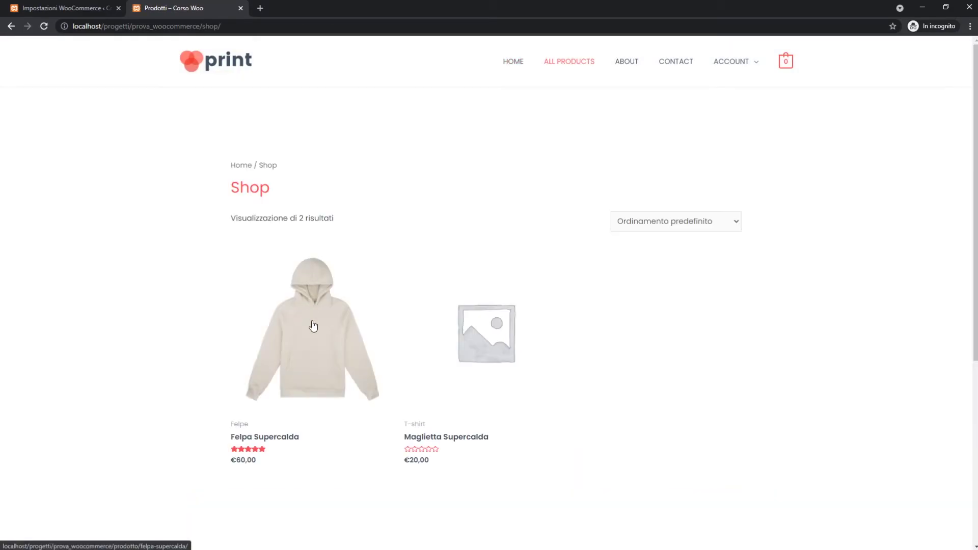
left_click(314, 326)
scroll(469, 311, "down", 10)
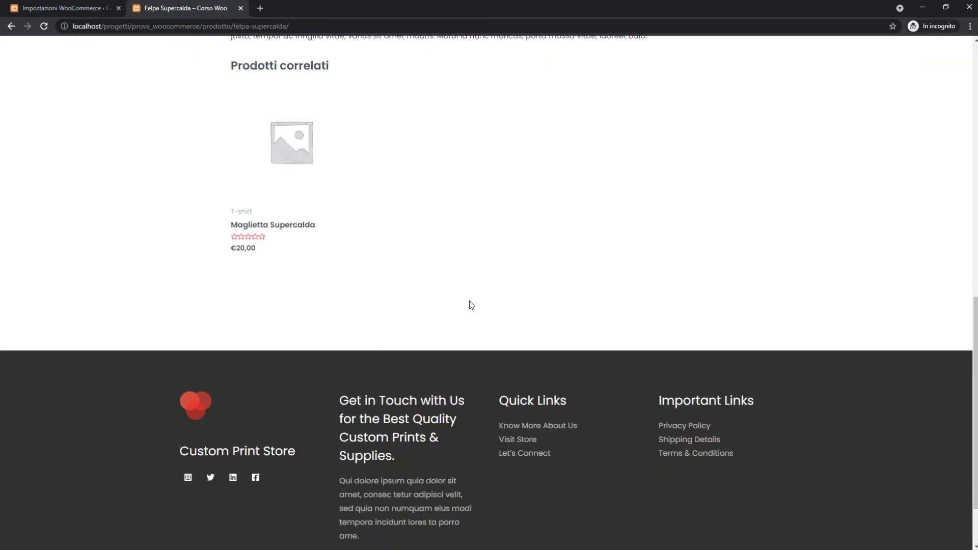
scroll(428, 288, "up", 6)
left_click(406, 259)
scroll(554, 311, "up", 1)
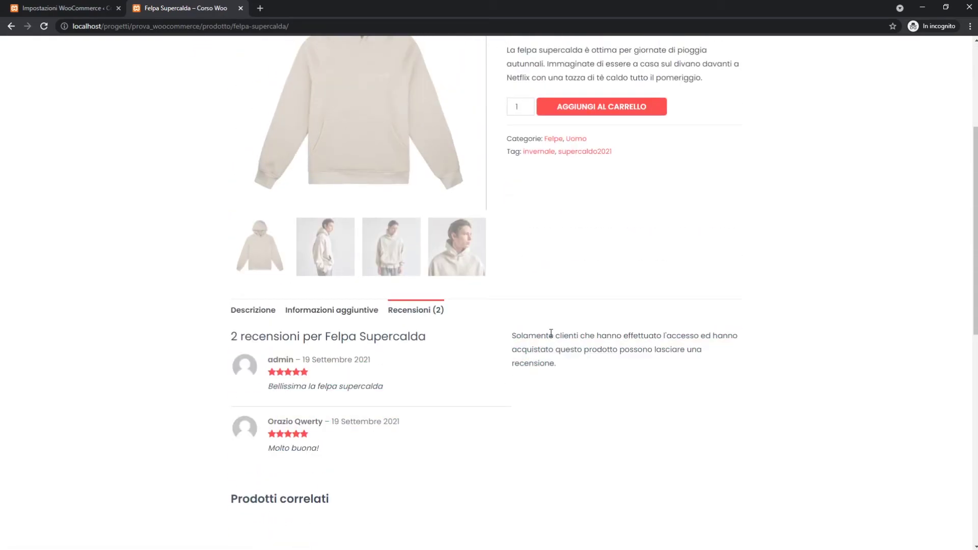
left_click_drag(549, 334, 597, 360)
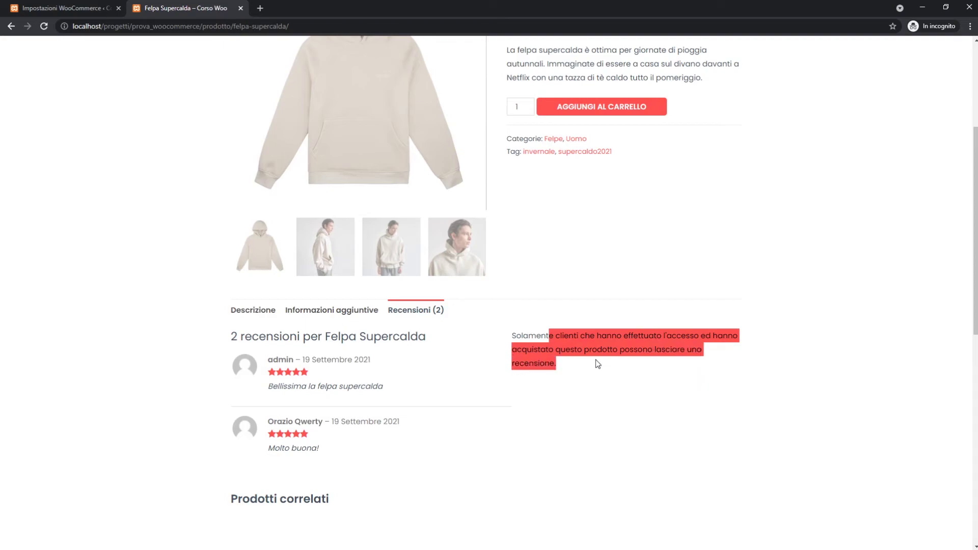
left_click(590, 364)
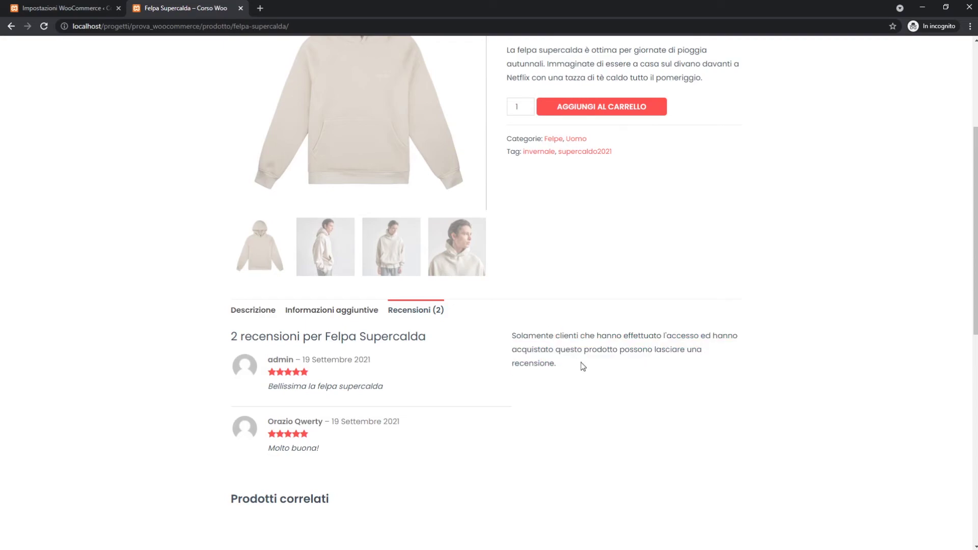
Scroll the reviews area and re-highlight the notice that only logged-in buyers may review.
scroll(581, 362, "up", 3)
scroll(581, 363, "down", 2)
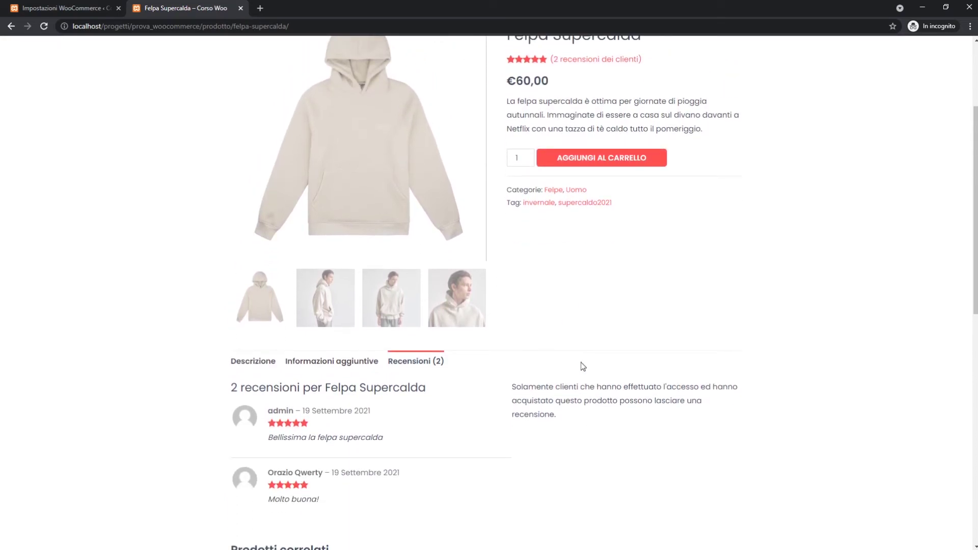
scroll(580, 362, "up", 3)
scroll(679, 219, "down", 4)
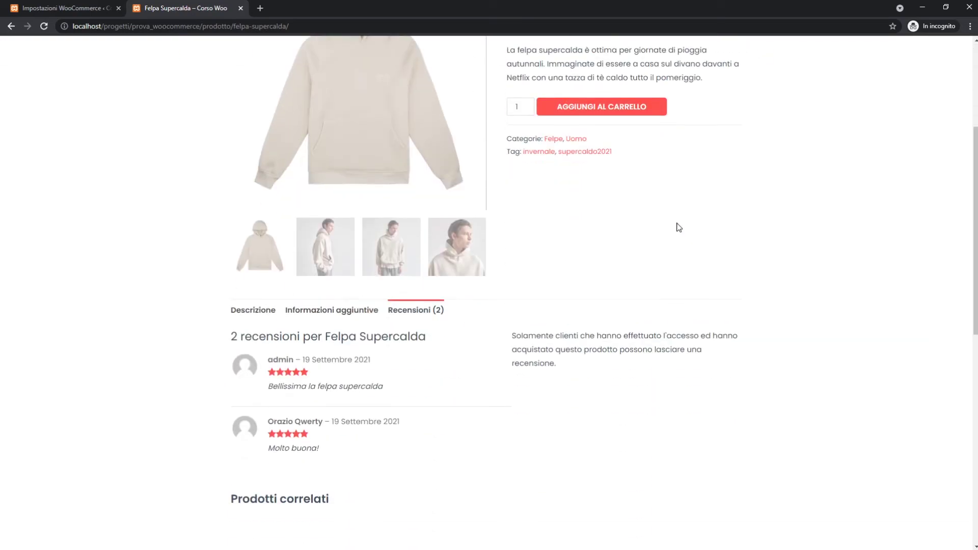
scroll(646, 336, "up", 4)
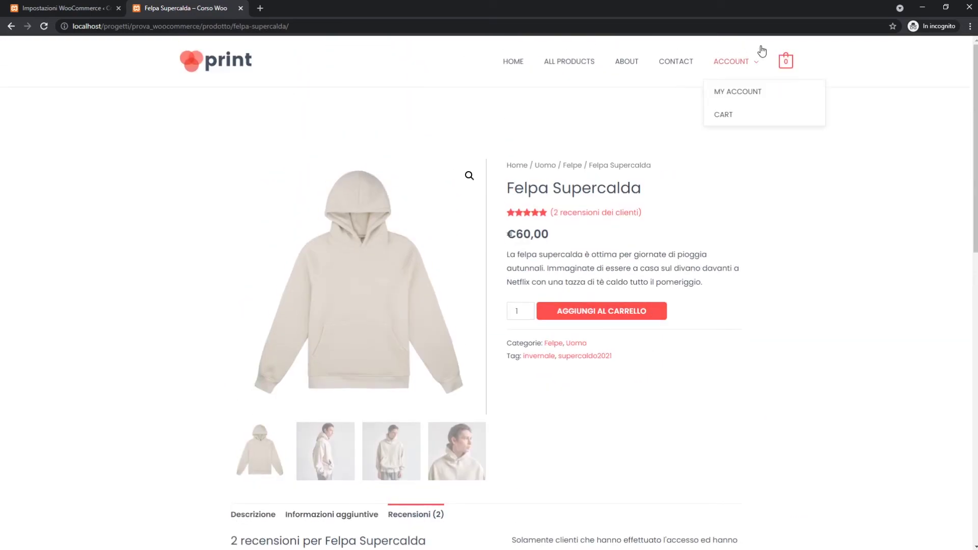
scroll(706, 296, "down", 1)
scroll(706, 296, "down", 5)
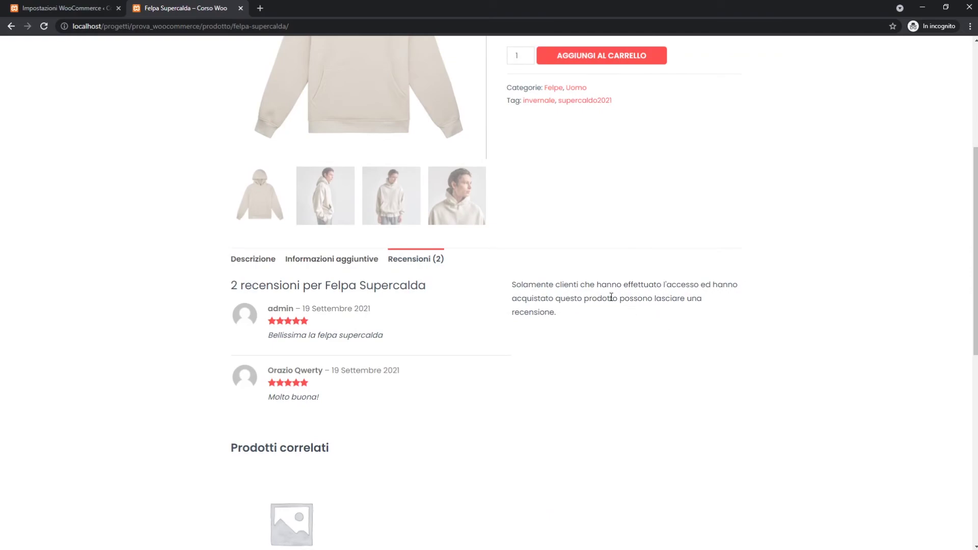
left_click_drag(539, 299, 670, 326)
left_click(660, 325)
middle_click(637, 314)
middle_click(636, 314)
scroll(637, 314, "up", 2)
scroll(636, 312, "up", 3)
scroll(637, 314, "down", 5)
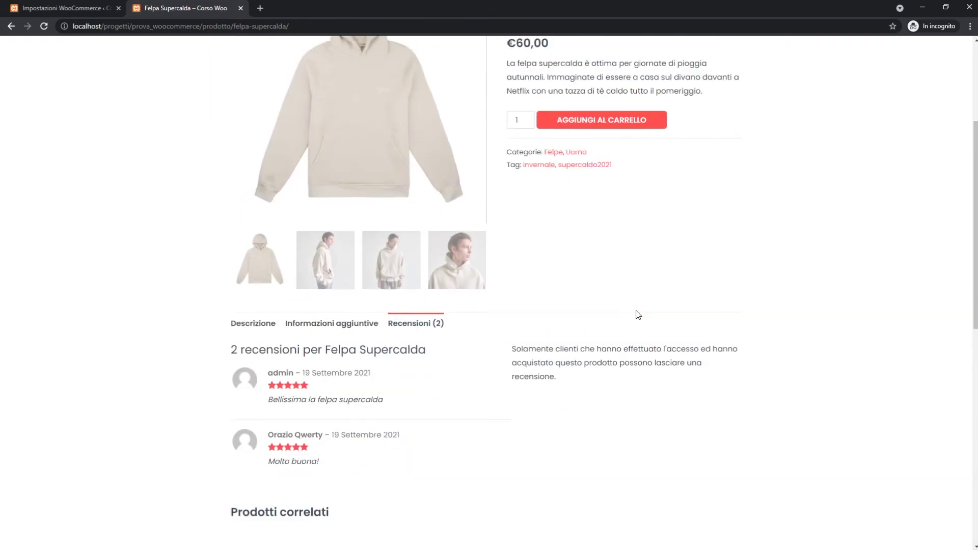
scroll(636, 313, "up", 5)
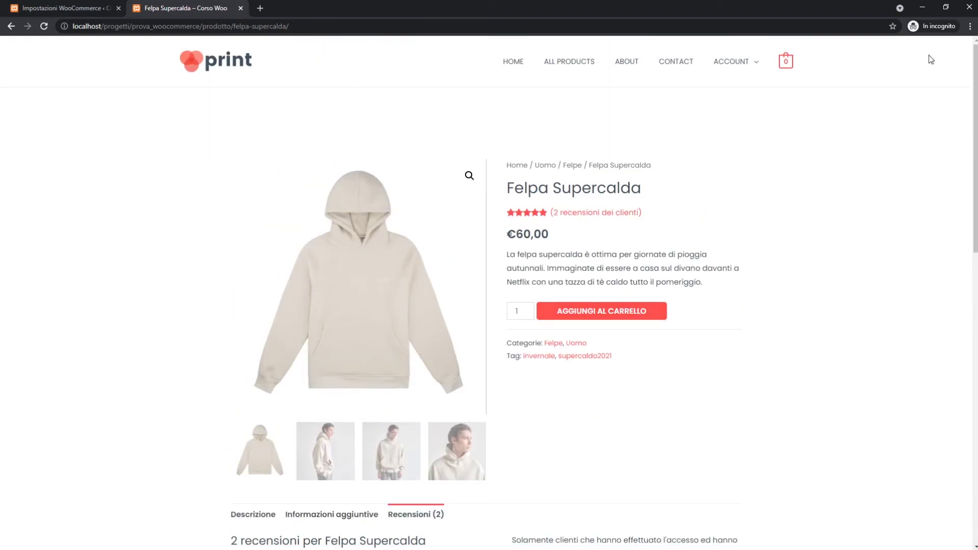
Close the Felpa Supercalda tab and reload the WooCommerce settings page.
middle_click(171, 9)
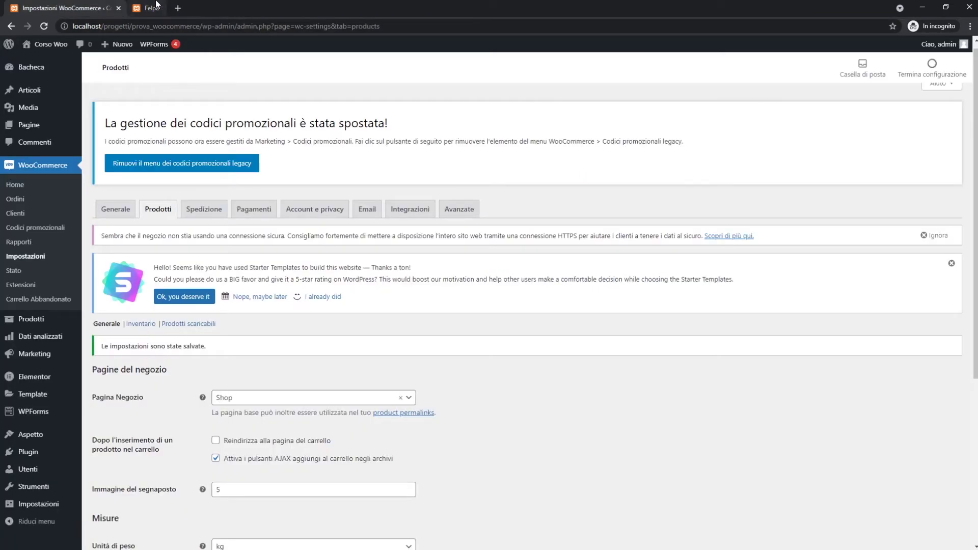
left_click(179, 28)
key("Return")
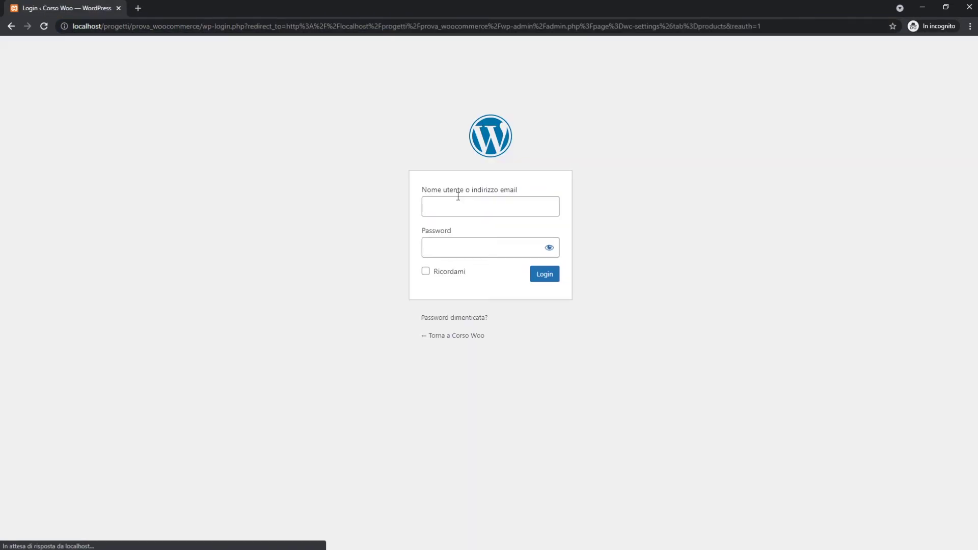
Sign back in with the username and account password, with Ricordami ticked.
left_click(458, 201)
left_click(452, 252)
type("admin1")
left_click(451, 273)
left_click(542, 278)
scroll(514, 262, "down", 5)
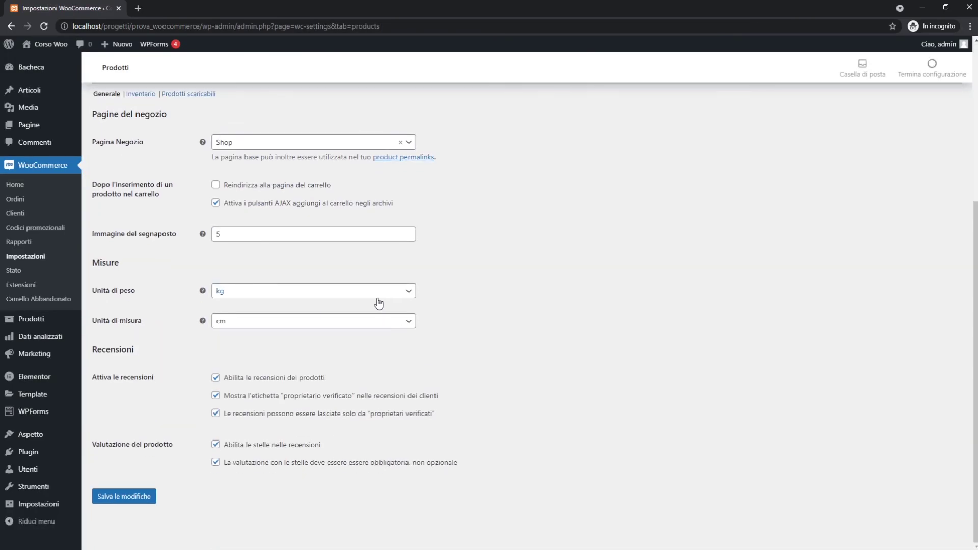
scroll(380, 298, "up", 4)
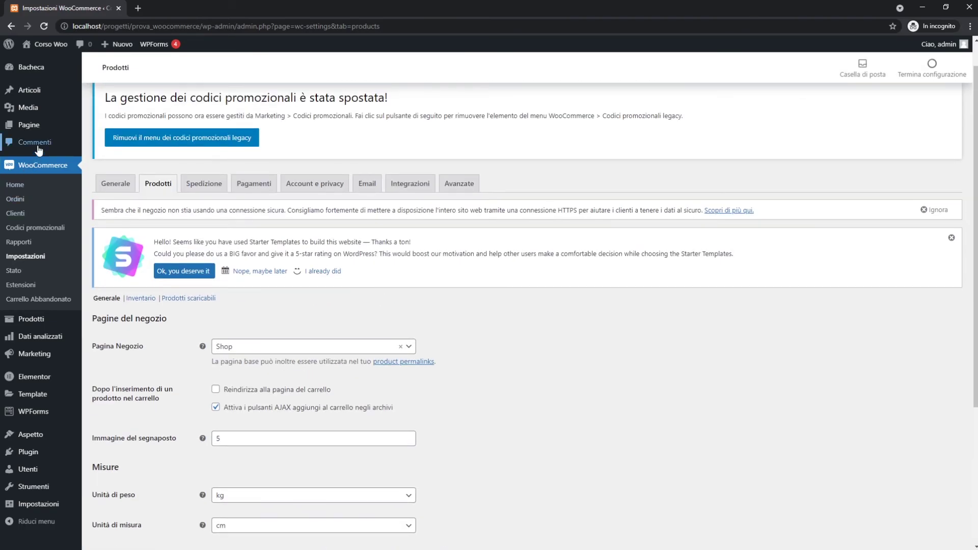
Trash the 'Un commentatore di WordPress' sample comment from the Commenti list.
left_click(36, 145)
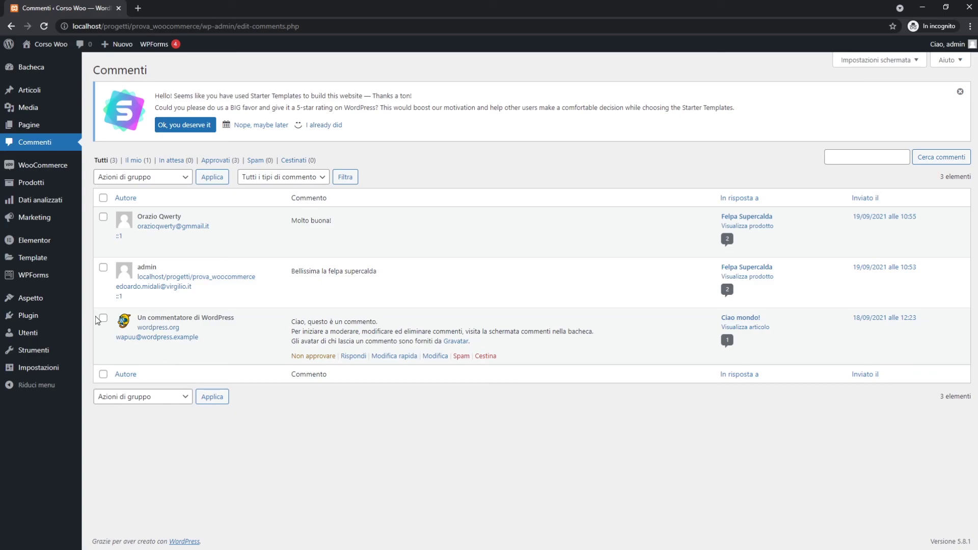
left_click(486, 356)
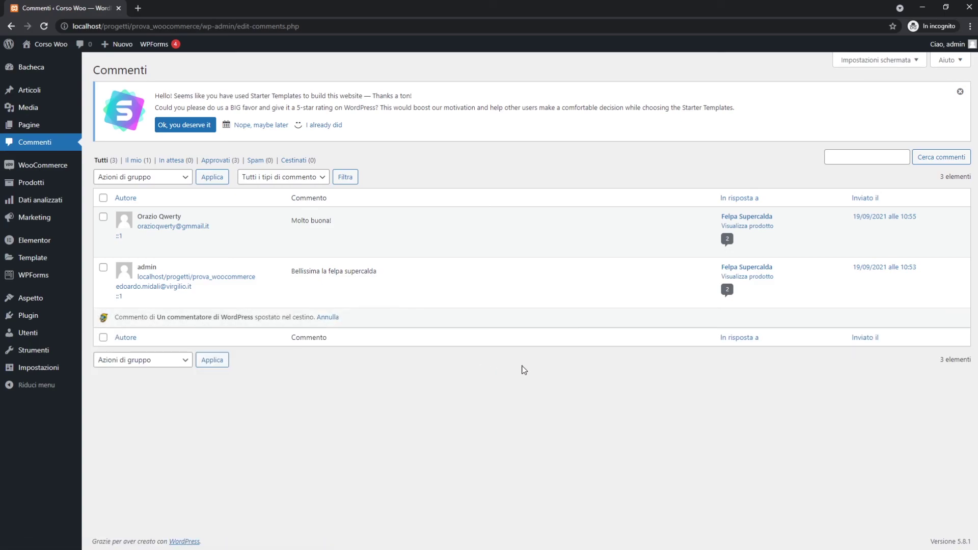